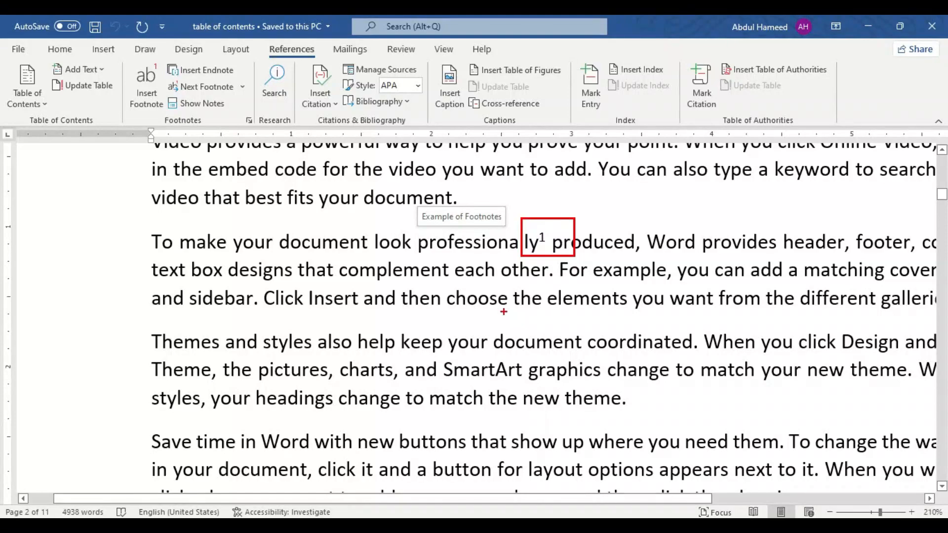
Examine the footnote reference after "professionally" and the matching footnotes at the end of page 2
scroll(491, 265, down, 1)
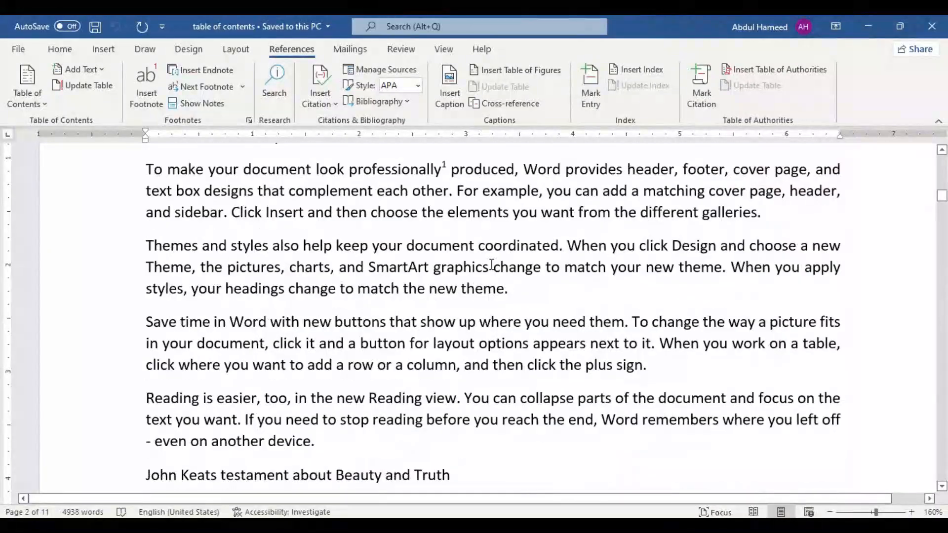
scroll(491, 265, down, 4)
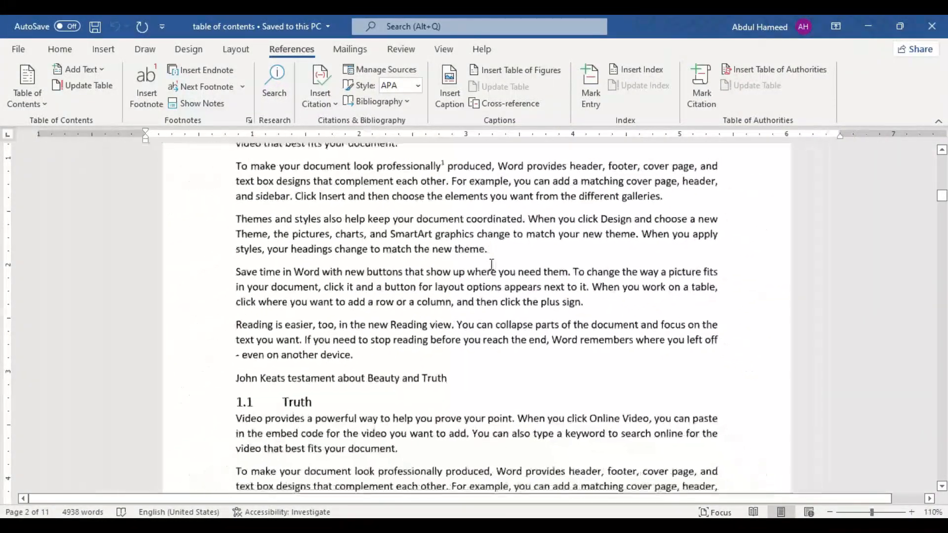
scroll(433, 267, down, 5)
scroll(432, 267, down, 4)
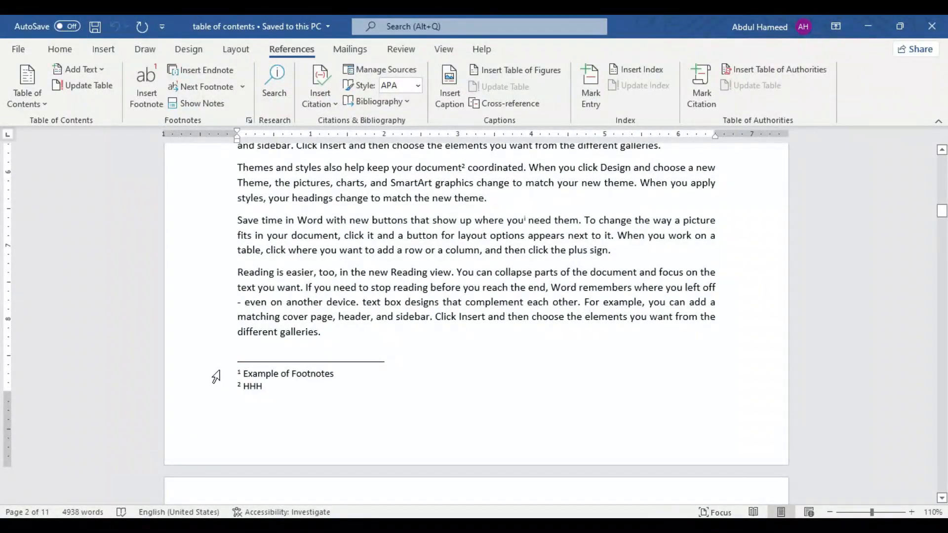
mouse_move(218, 341)
mouse_down()
mouse_move(326, 426)
mouse_move(403, 458)
mouse_up()
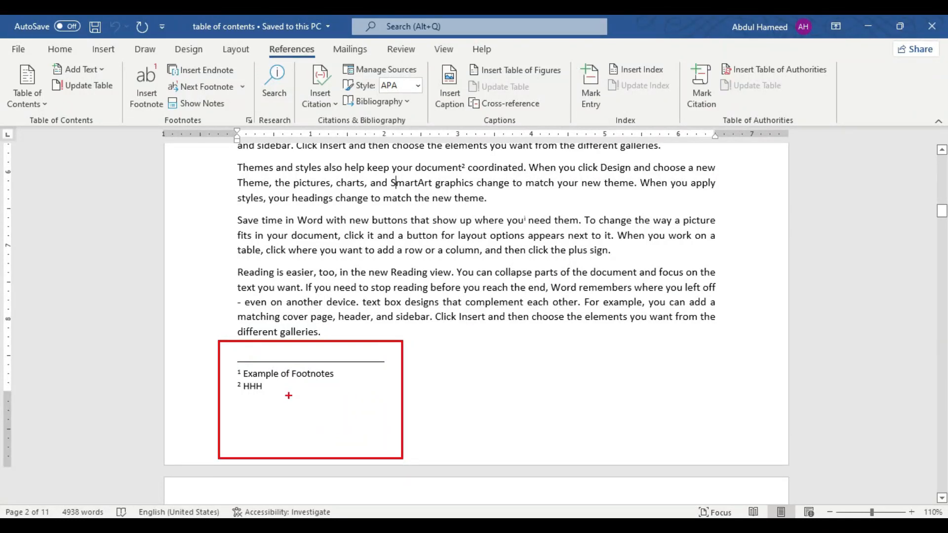
scroll(384, 298, up, 3)
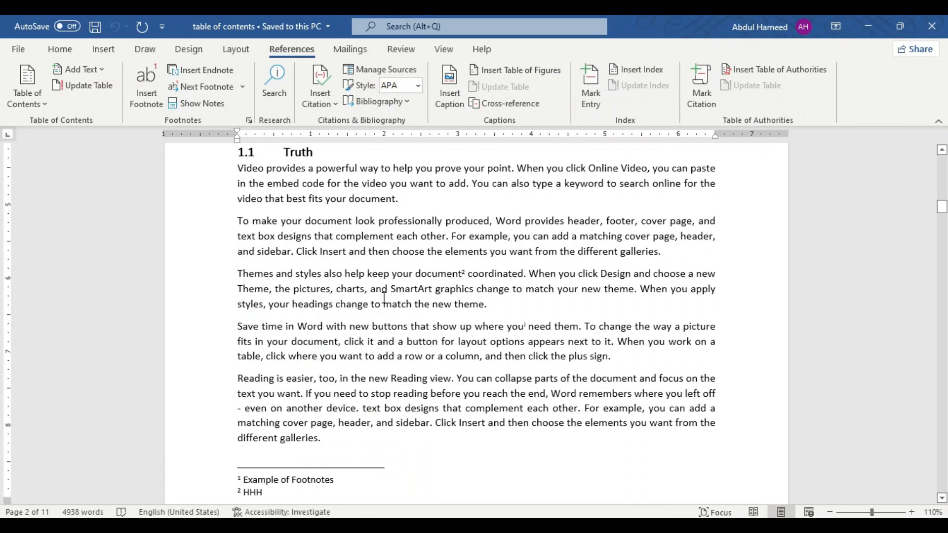
Insert a footnote after the word "SmartArt" in section 1.1, Truth
click(431, 289)
scroll(401, 324, up, 6)
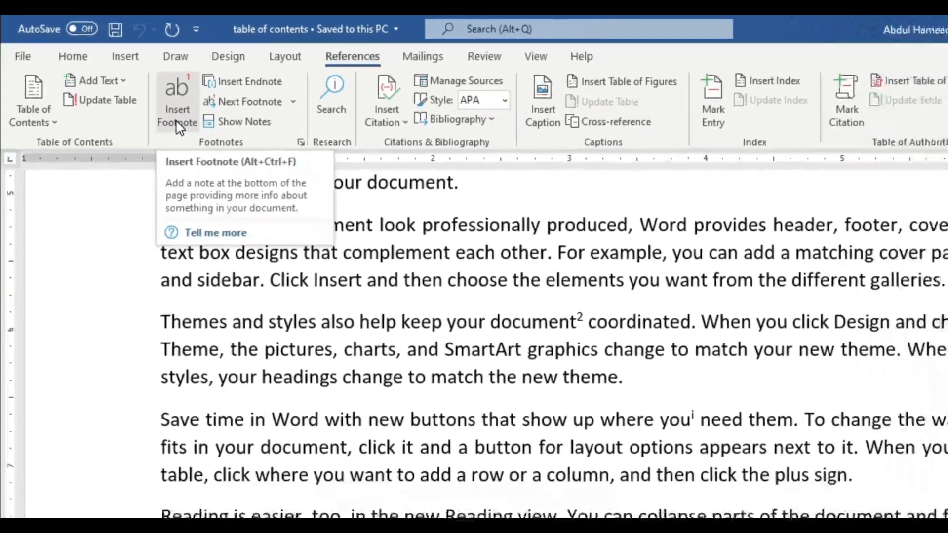
click(202, 133)
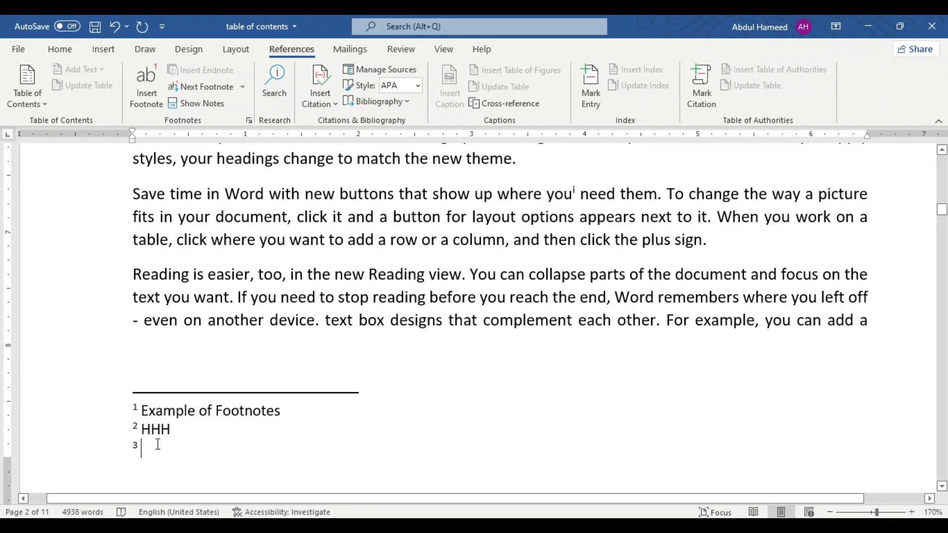
Insert an endnote after the word "button" in the "Save time in Word" paragraph and place the cursor in its blank note
click(386, 352)
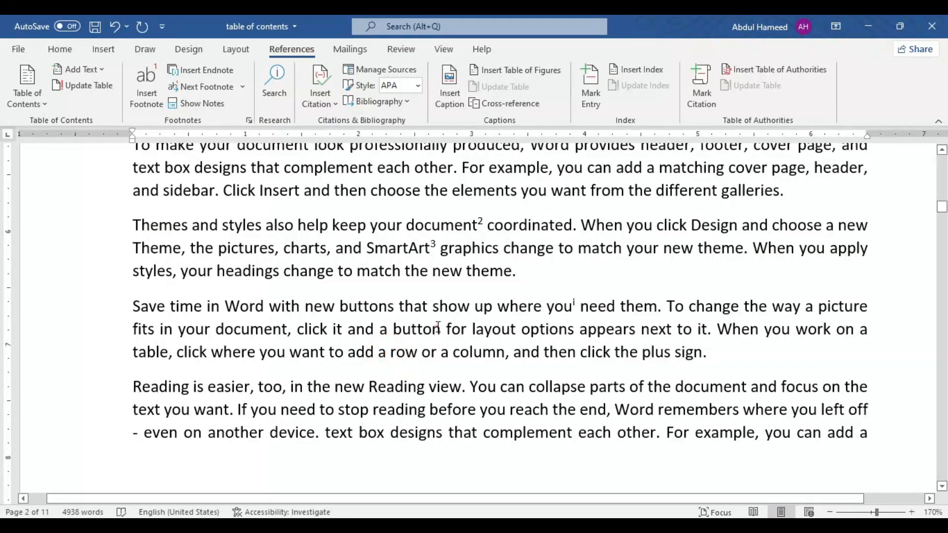
click(438, 326)
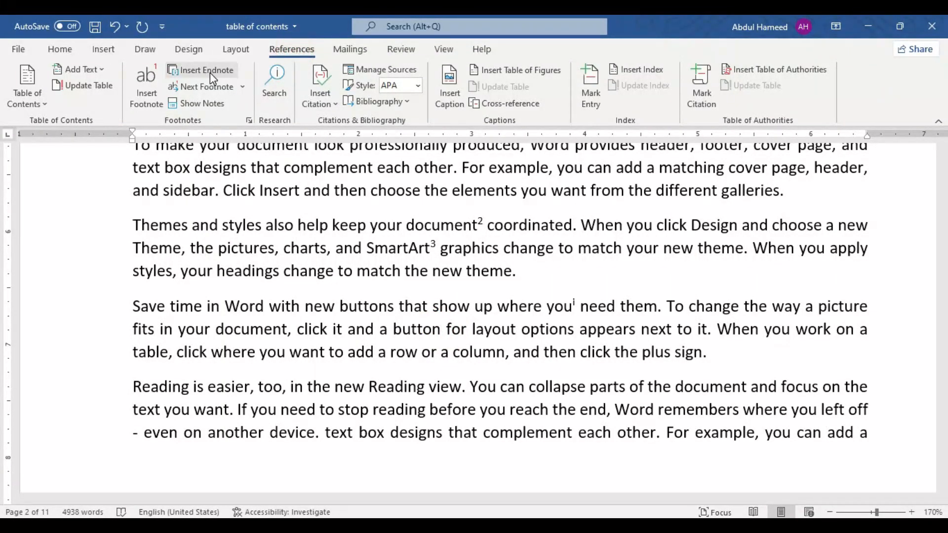
click(191, 73)
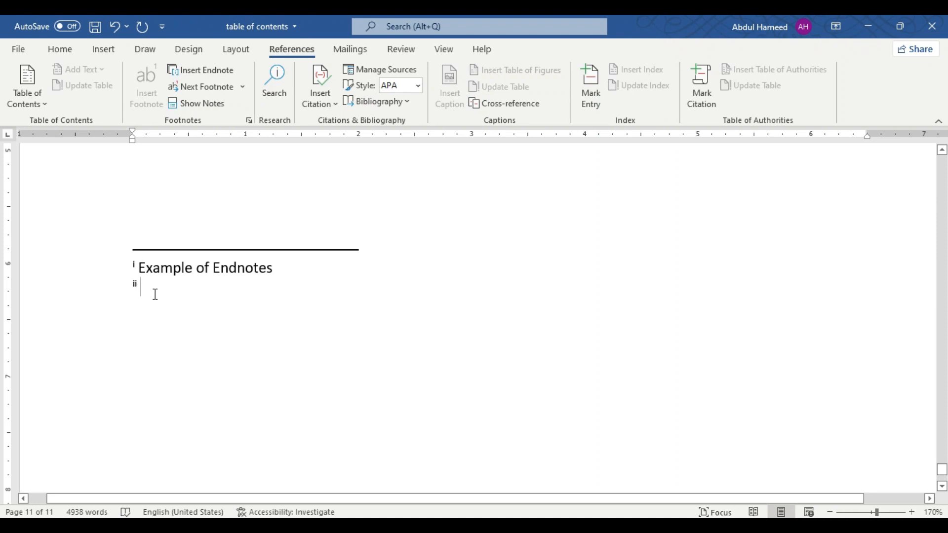
click(153, 284)
Go from the new endnote to its reference in the text, and use Show Notes to view the endnote area
click(212, 105)
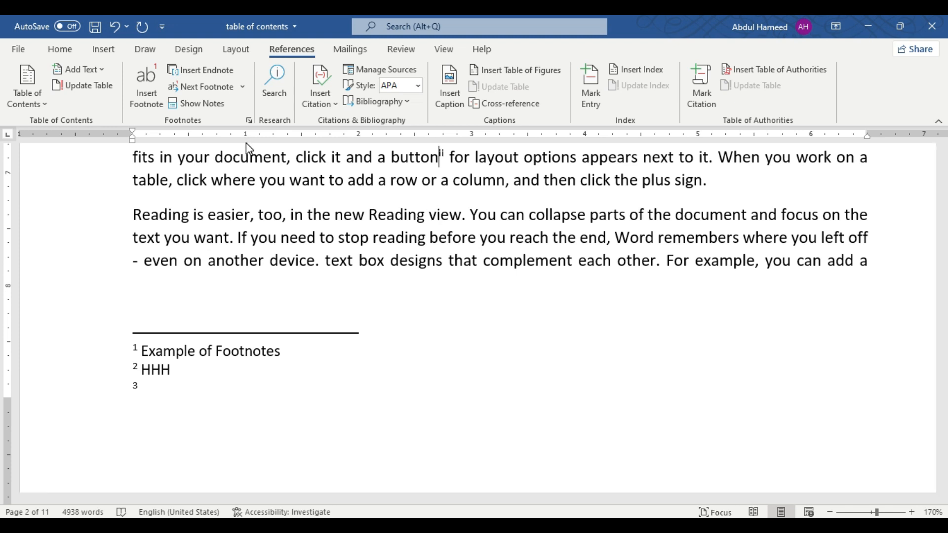
click(210, 105)
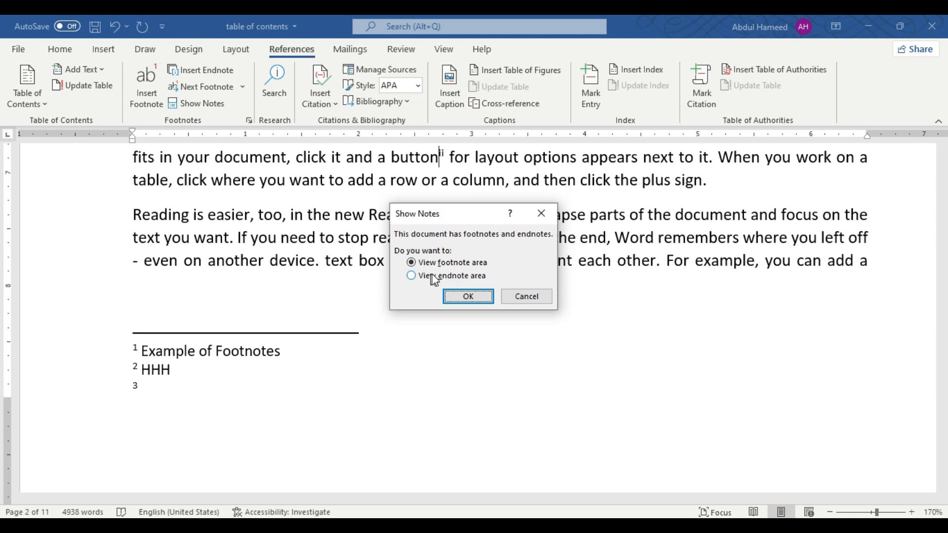
click(413, 276)
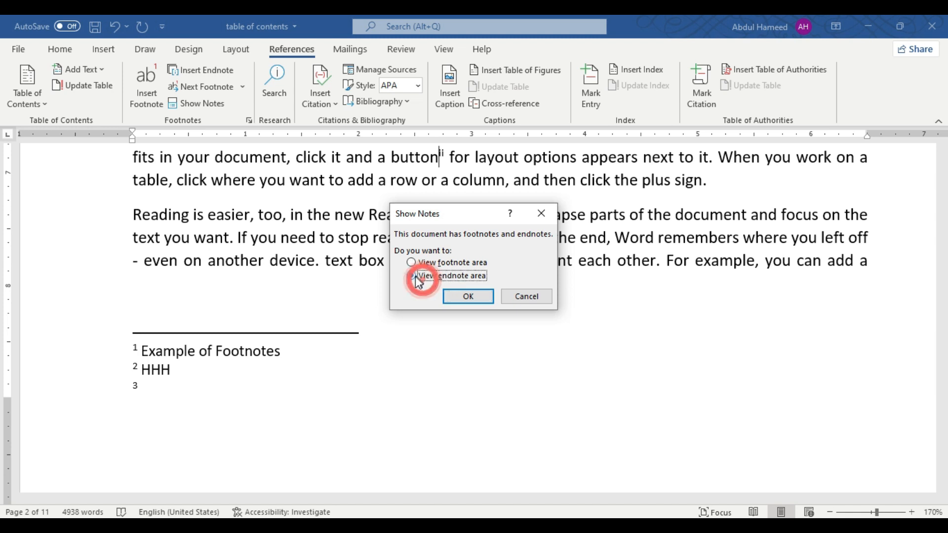
click(470, 297)
scroll(205, 296, up, 3)
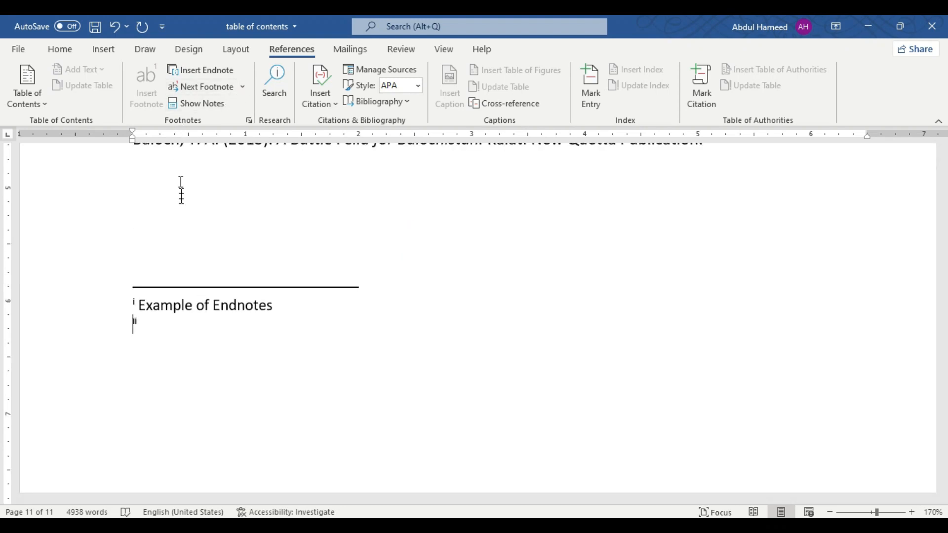
Navigate to the previous footnote reference, and from there to the next endnote reference
click(243, 90)
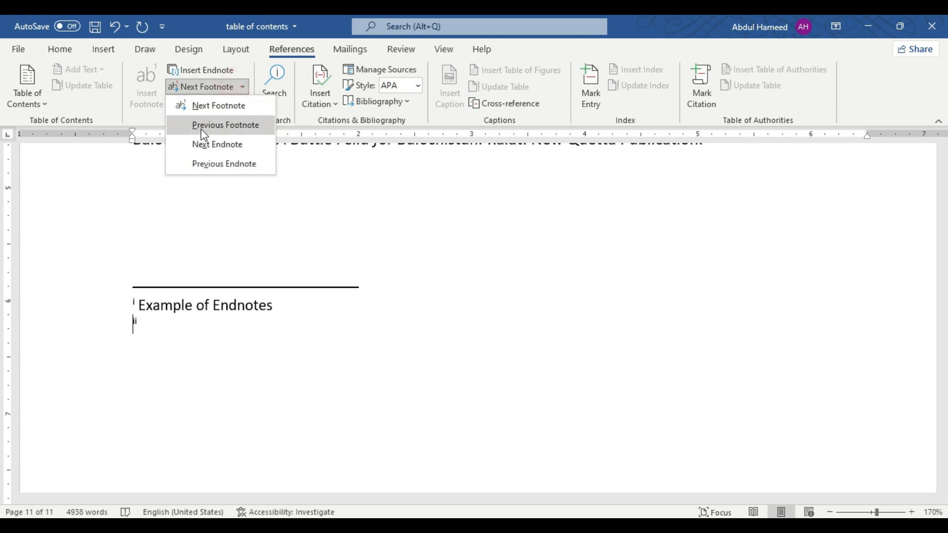
click(199, 125)
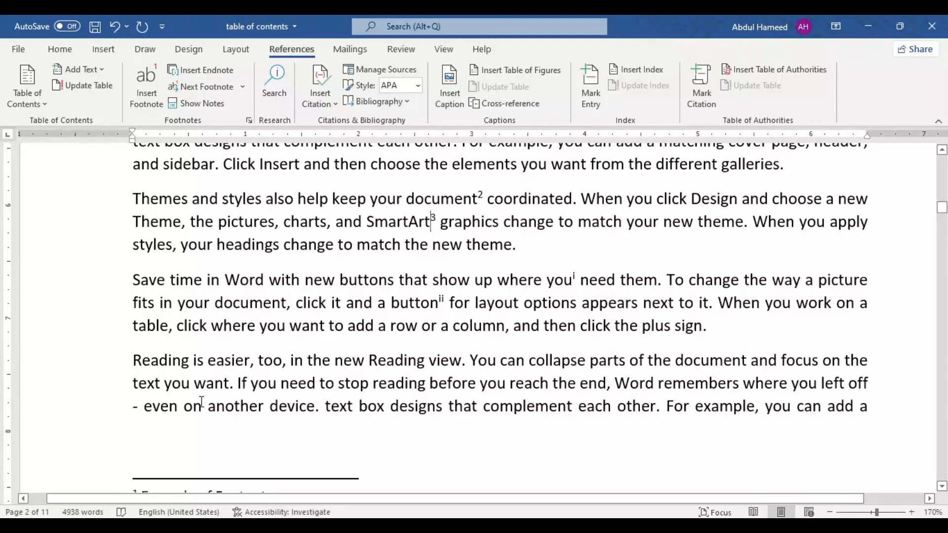
click(242, 87)
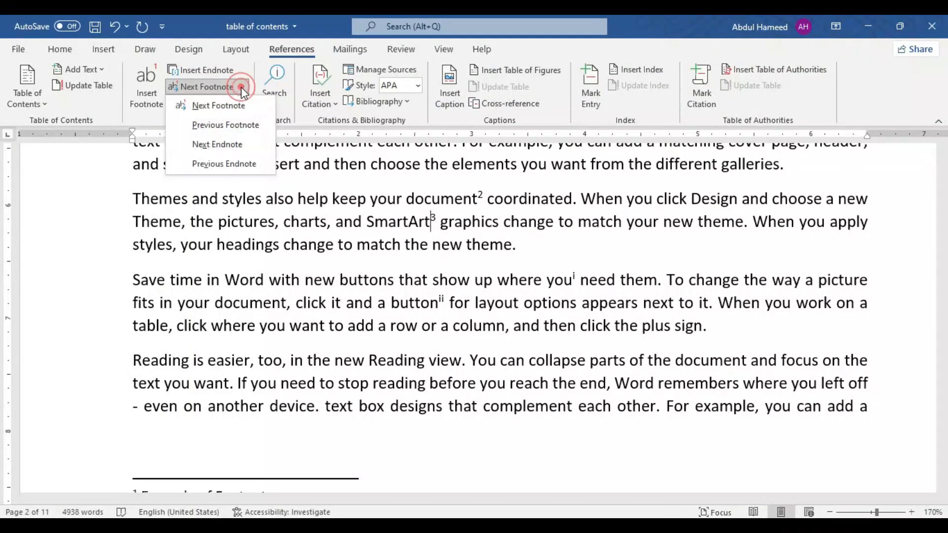
click(220, 151)
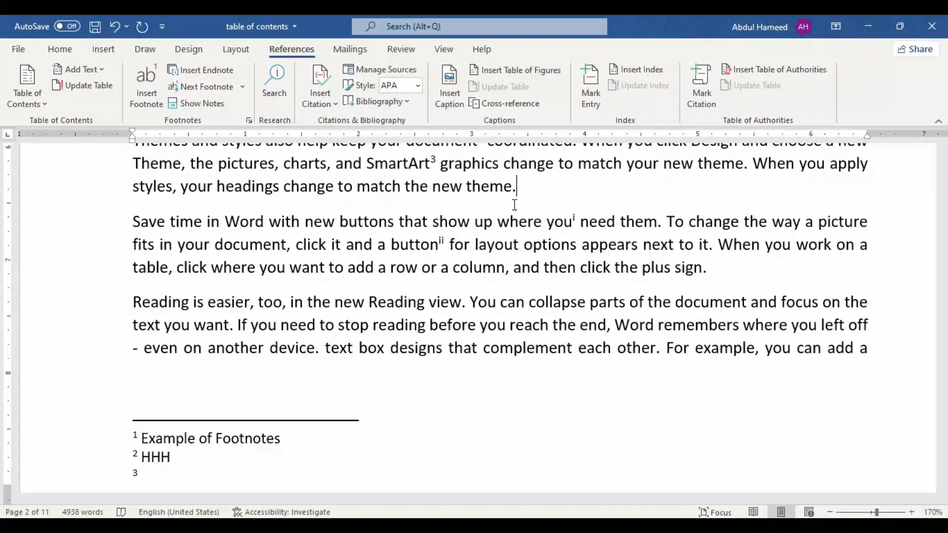
Start adding a new citation source after the sentence ending "new theme." and set its source type to Book
text(()
key(BackSpace)
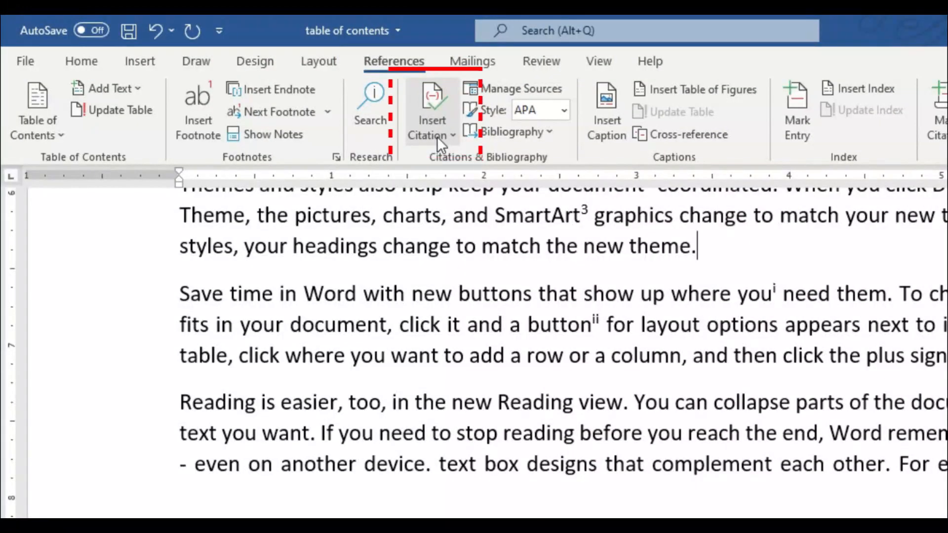
click(437, 134)
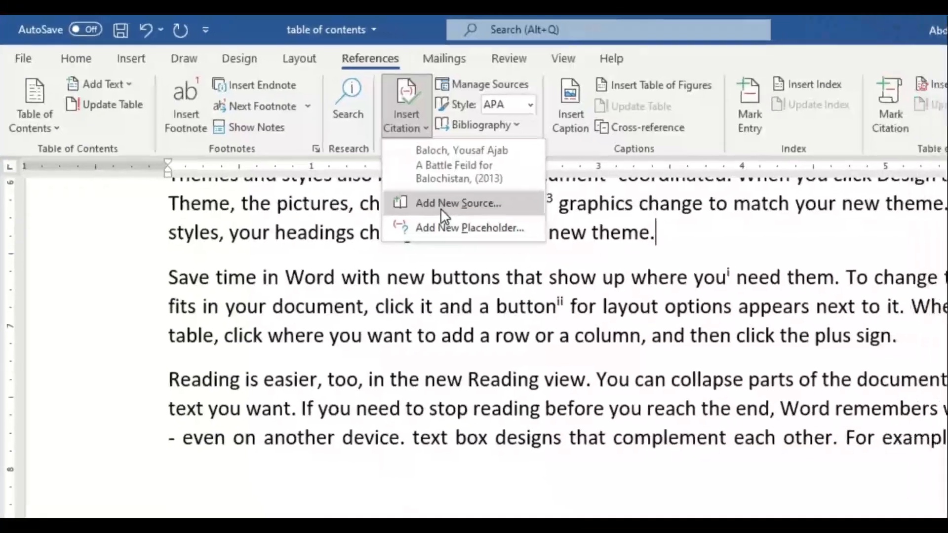
click(469, 220)
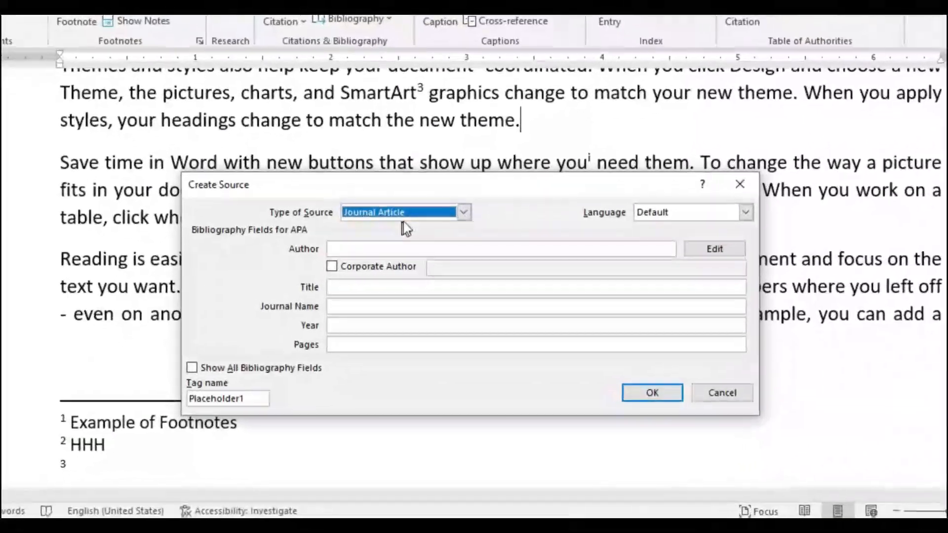
click(410, 214)
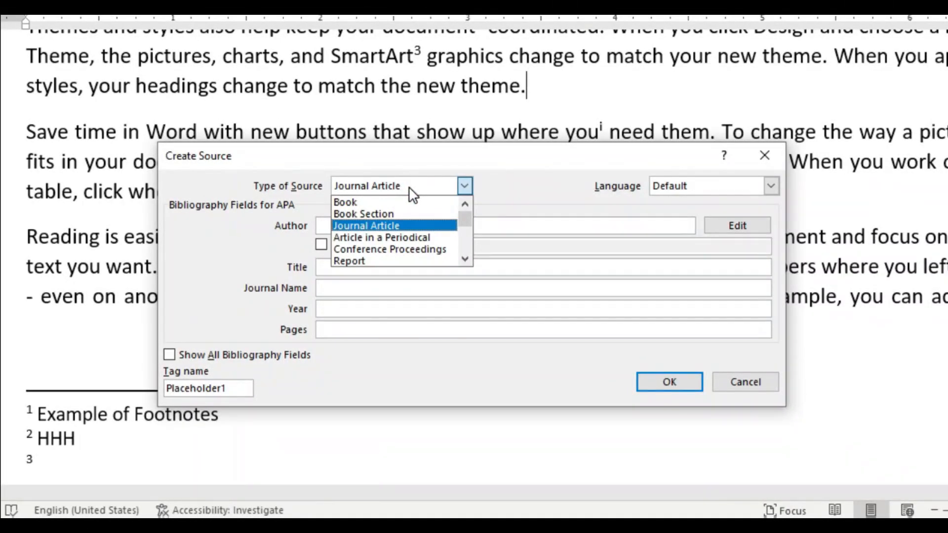
click(365, 203)
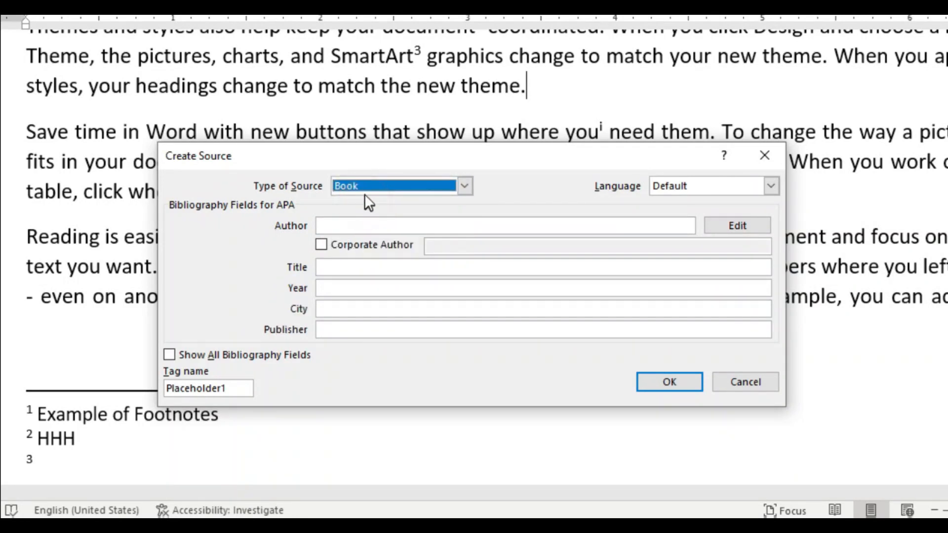
Switch the source type to Report to compare its fields, and return it to Book
click(366, 182)
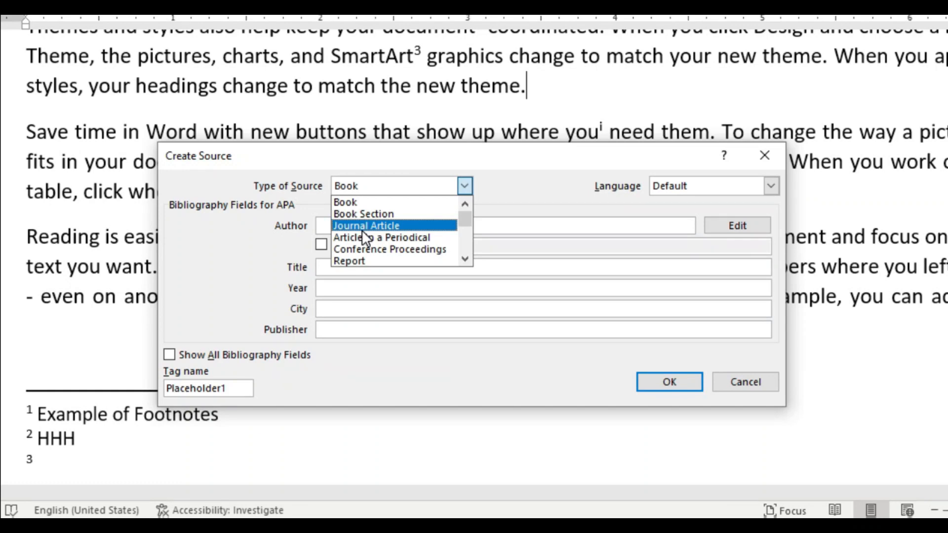
click(355, 260)
click(390, 211)
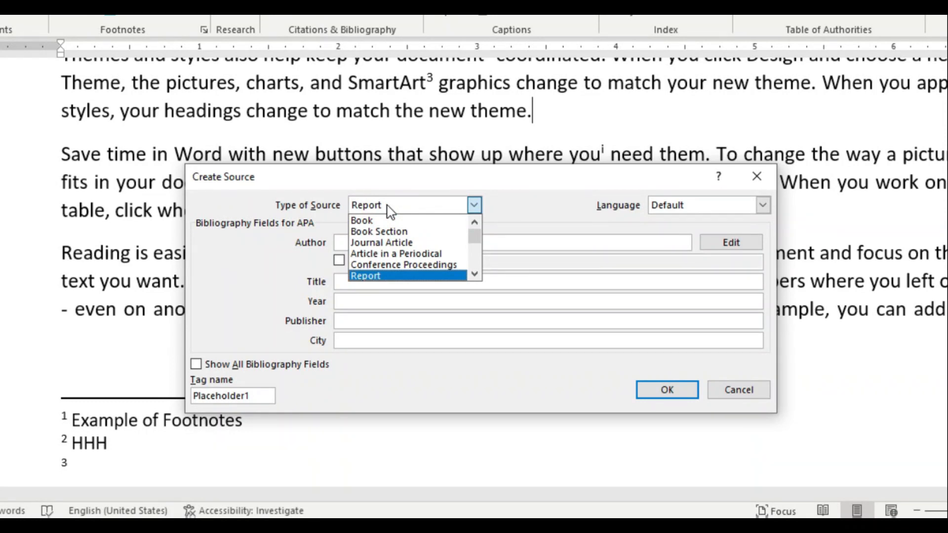
click(444, 219)
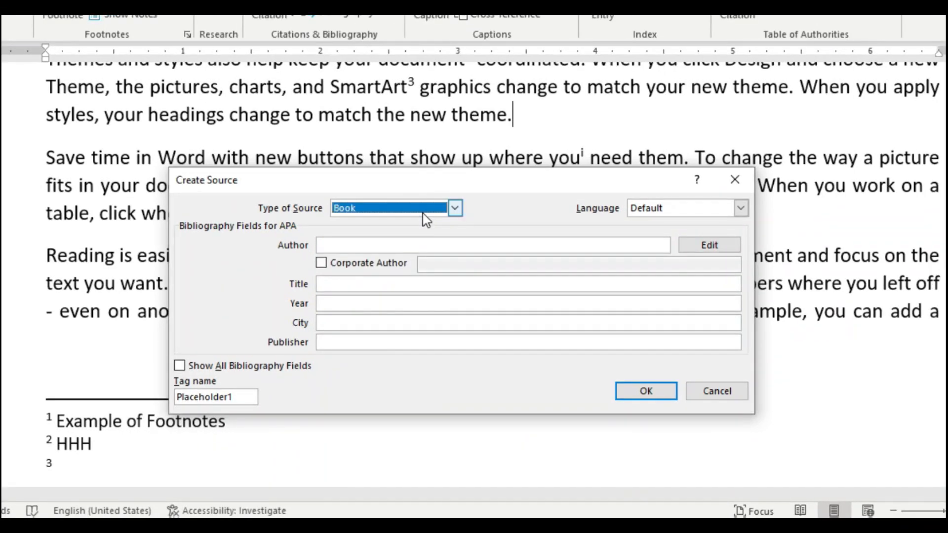
Examine the entry examples for the book source's Author, Title, Year, City and Publisher fields
click(336, 244)
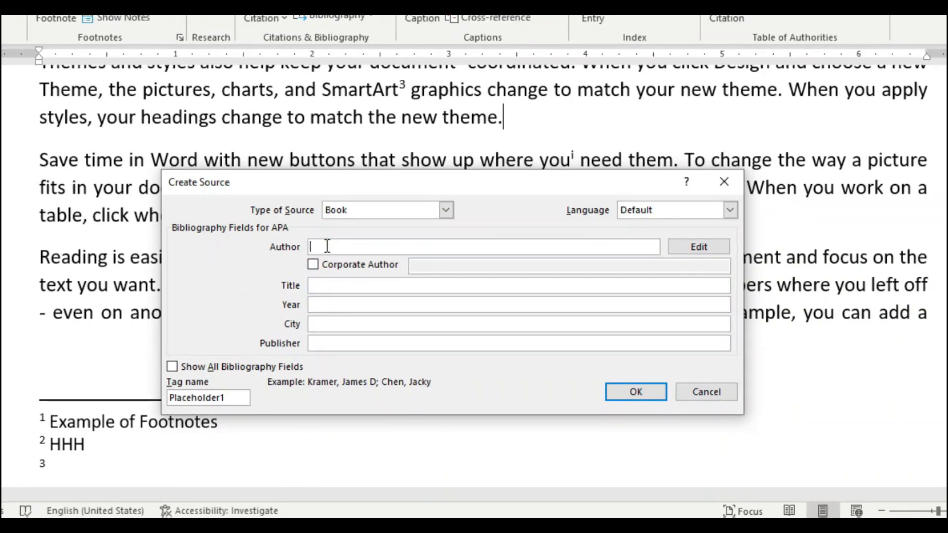
click(324, 285)
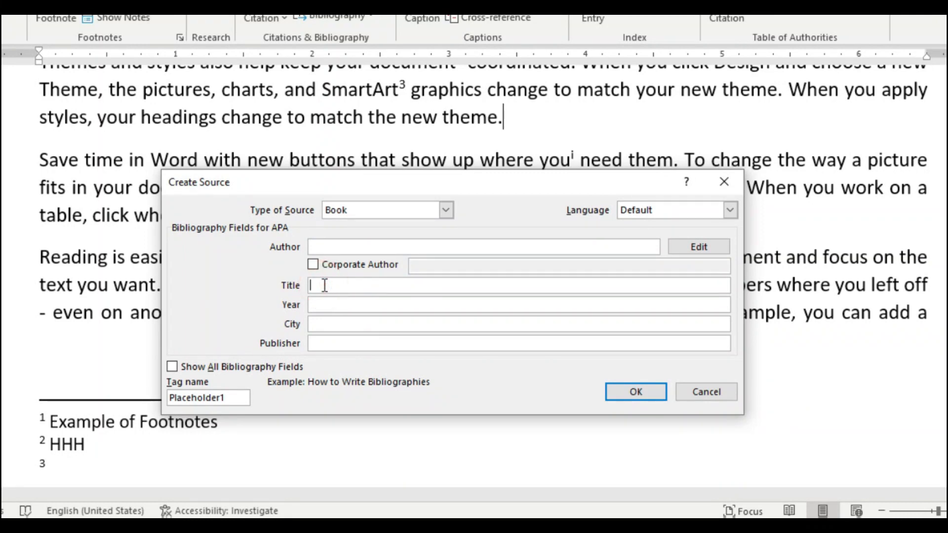
click(315, 305)
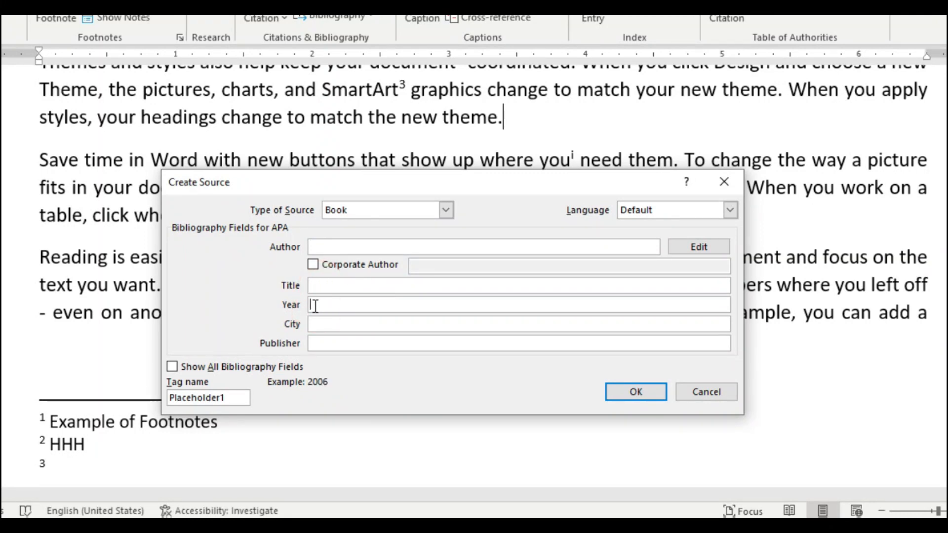
click(316, 325)
click(327, 346)
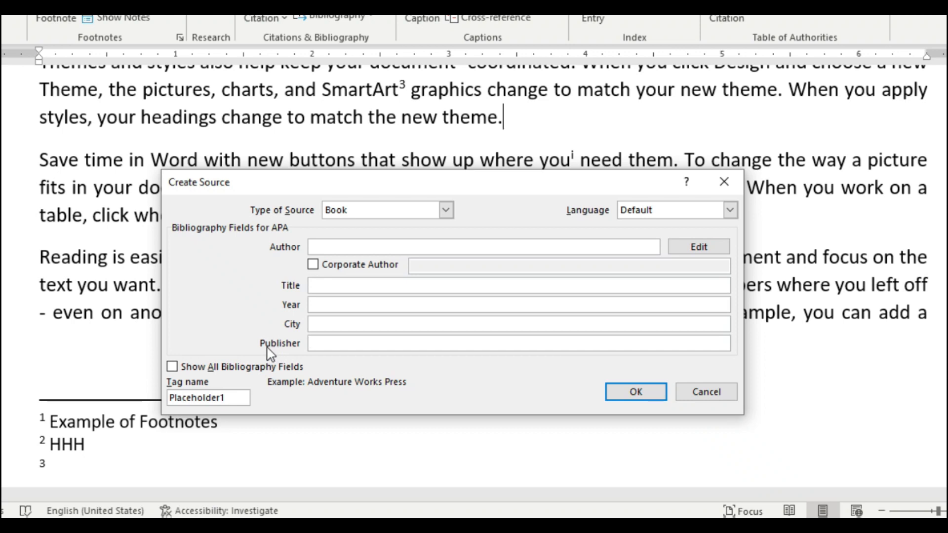
Show all bibliography fields for the book source and check the entry examples for Volume, Title, Author and Editor
click(173, 368)
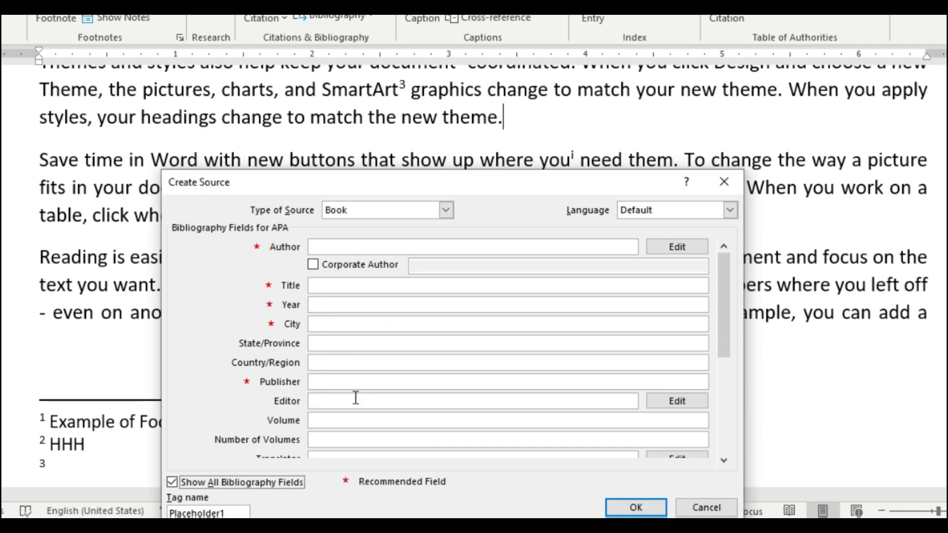
click(330, 422)
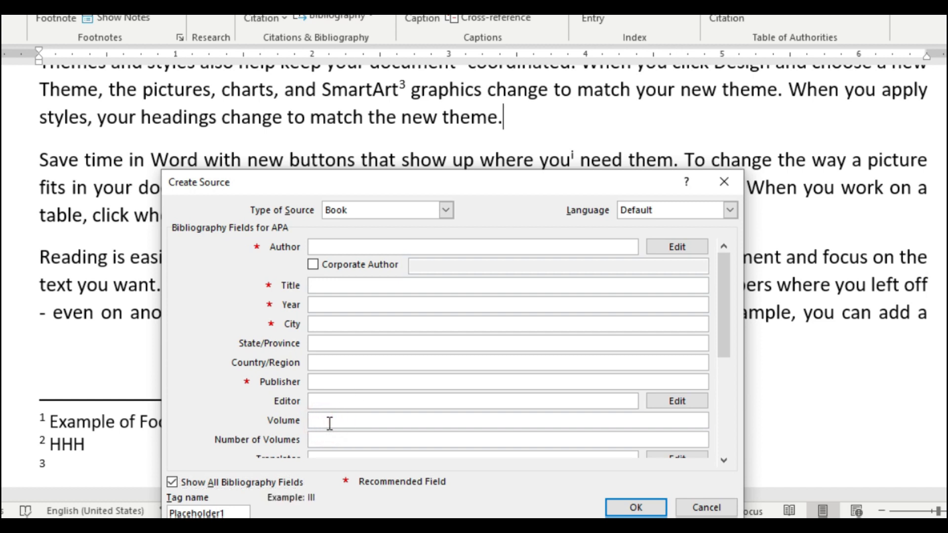
click(323, 290)
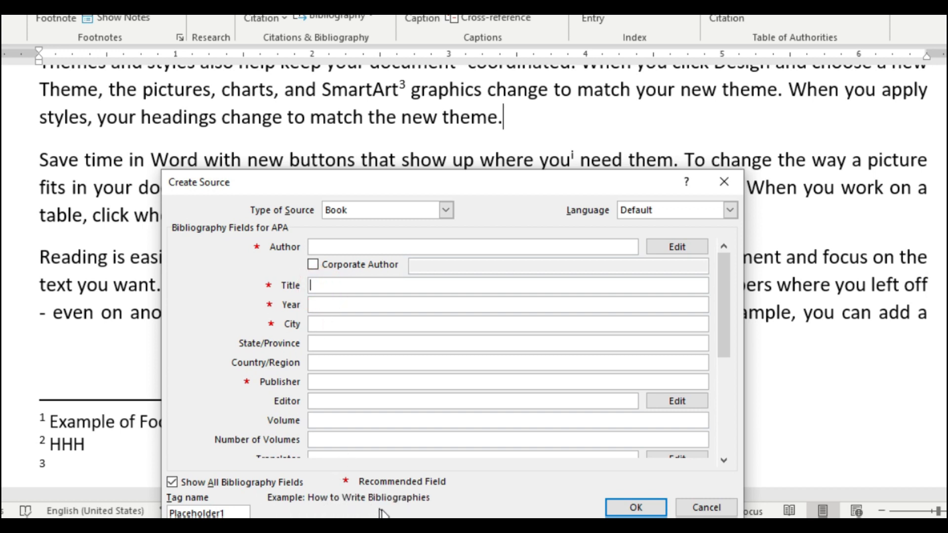
click(316, 246)
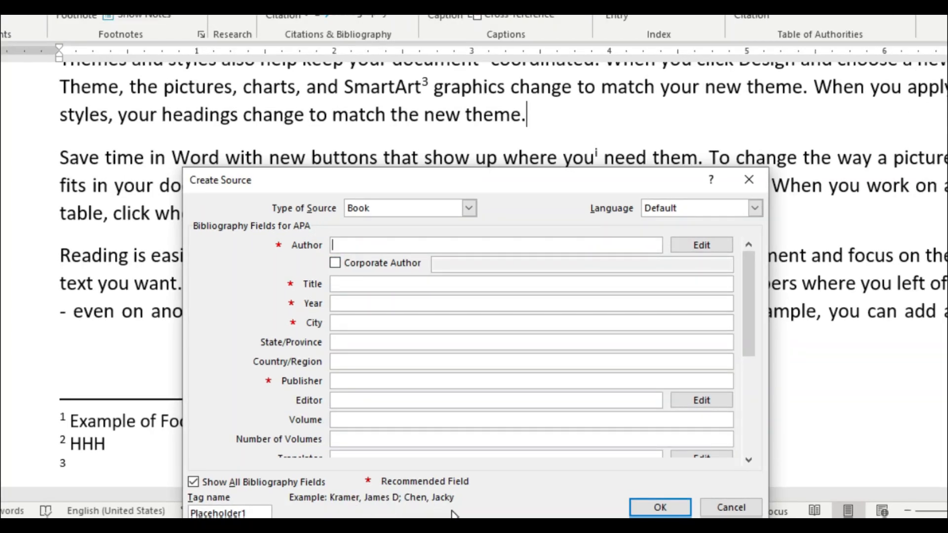
click(348, 399)
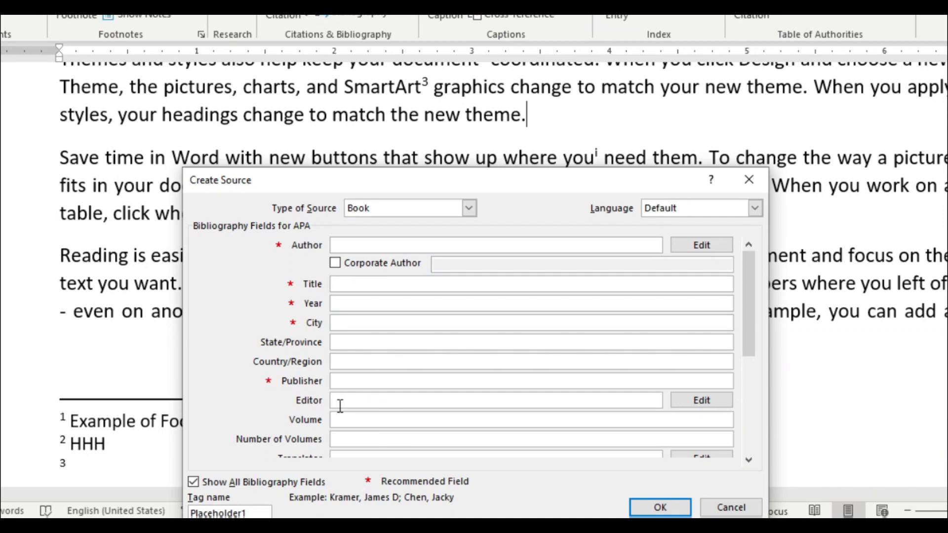
Examine the remaining book source fields, including the entry examples for Number of Volumes, Translator, Edition and Pages
drag(750, 353, 749, 378)
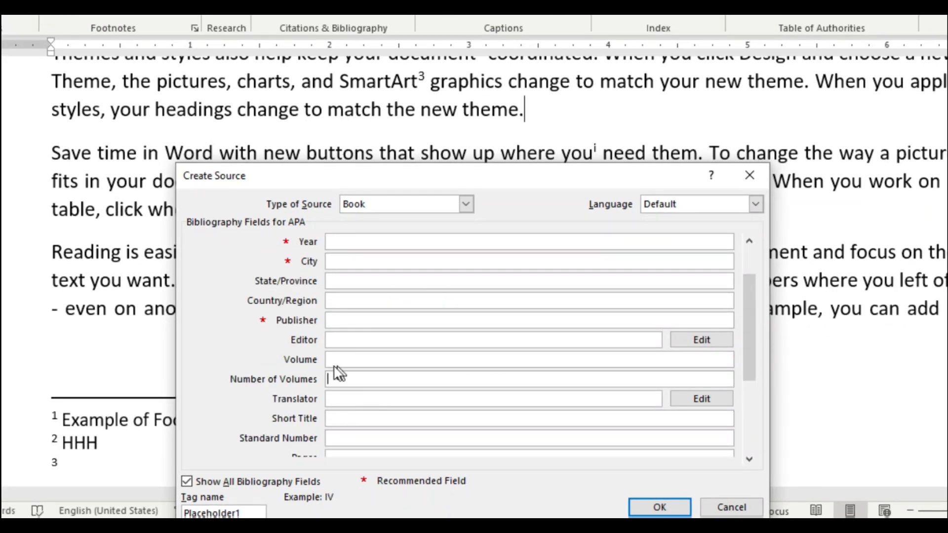
click(748, 417)
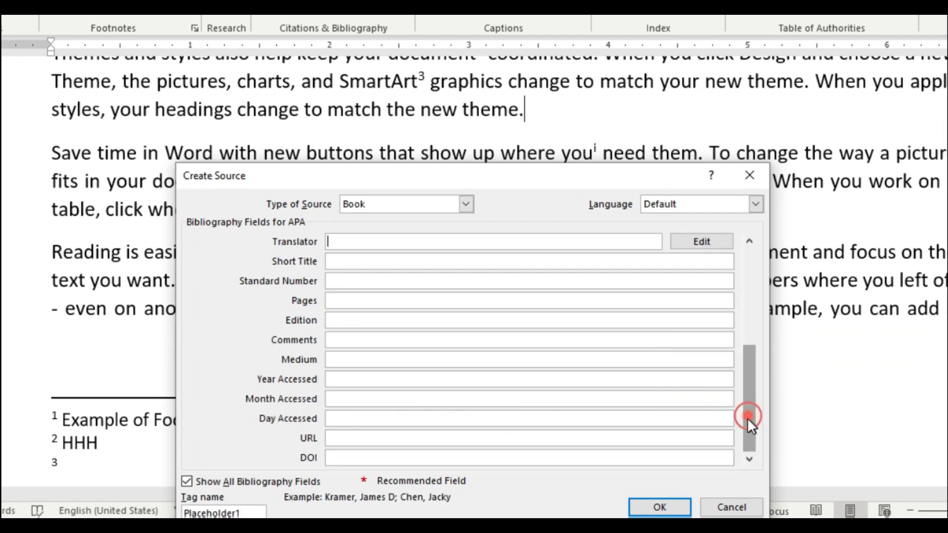
click(345, 319)
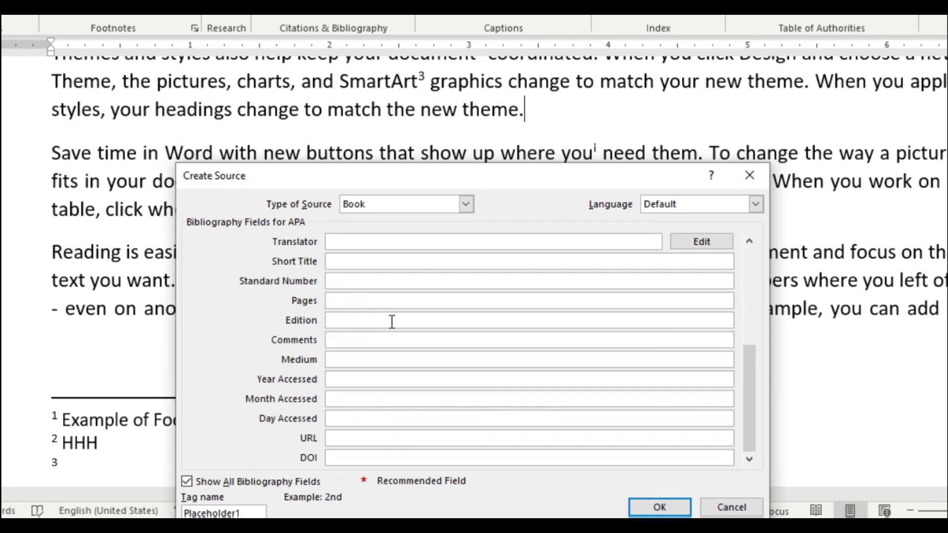
click(369, 302)
click(660, 507)
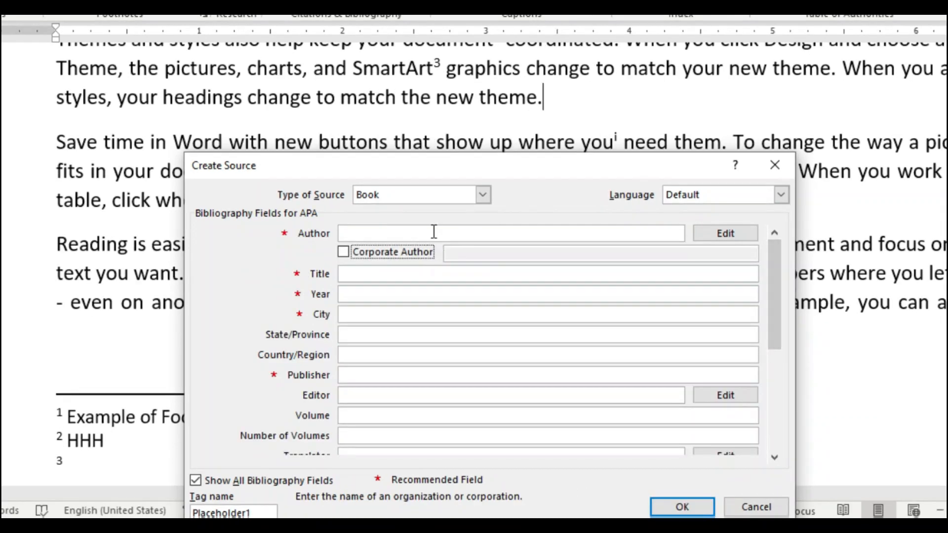
Enter the author's full name and the title "Journalism in Balochistan" for the book source
click(418, 240)
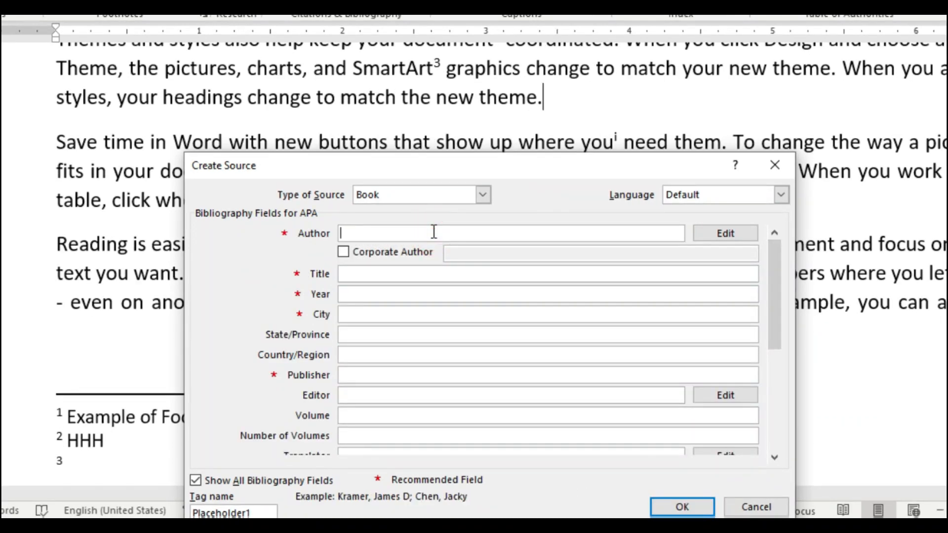
text(Shabir Baloch)
click(390, 274)
text(Journalism in Balochistan)
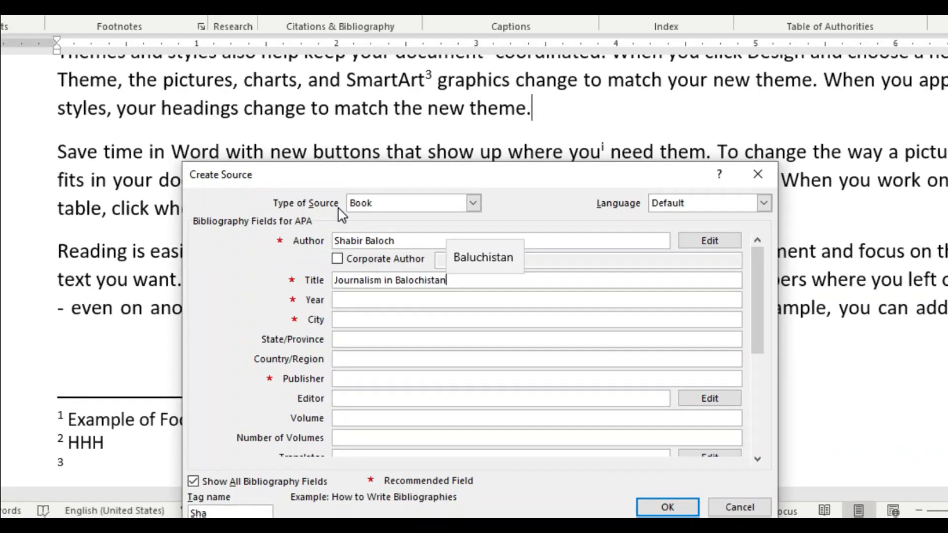
click(367, 241)
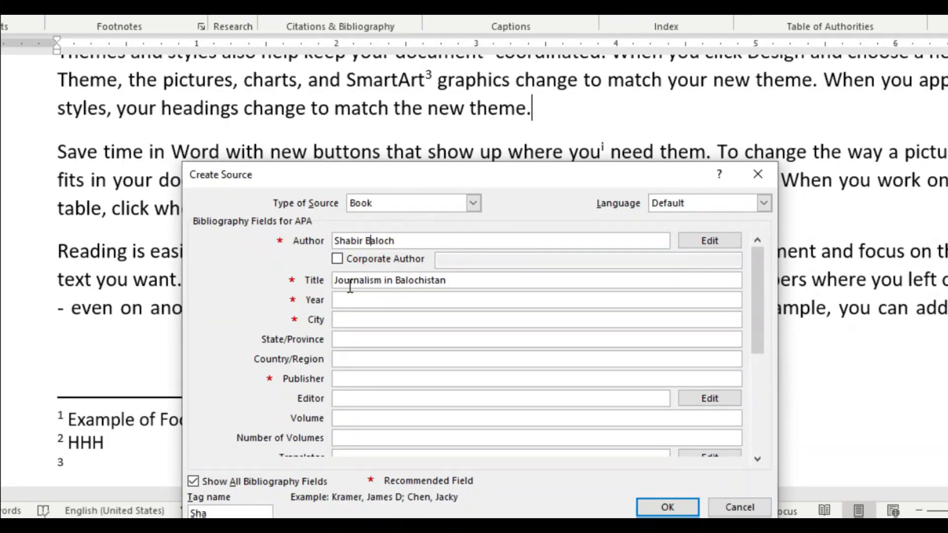
click(348, 284)
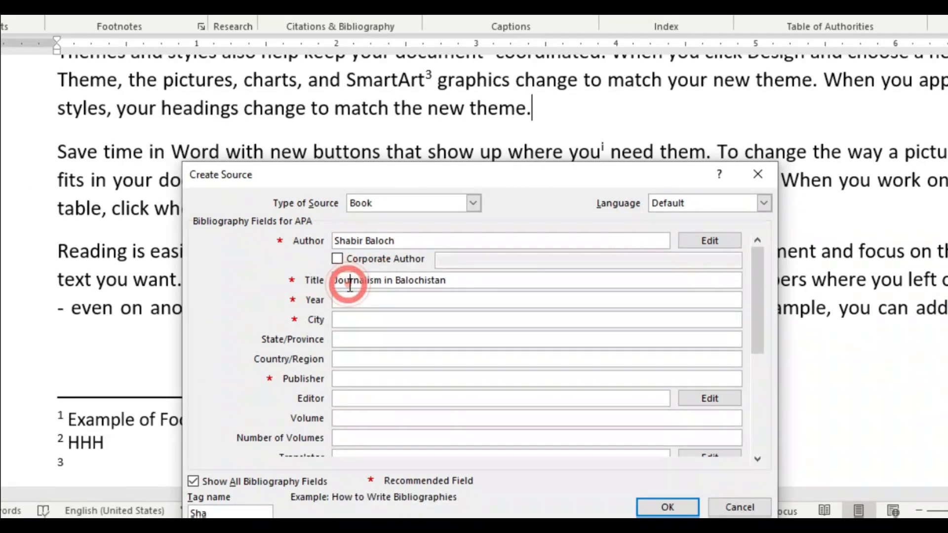
Set the book source's year to 2019 and its city to Quetta
click(354, 302)
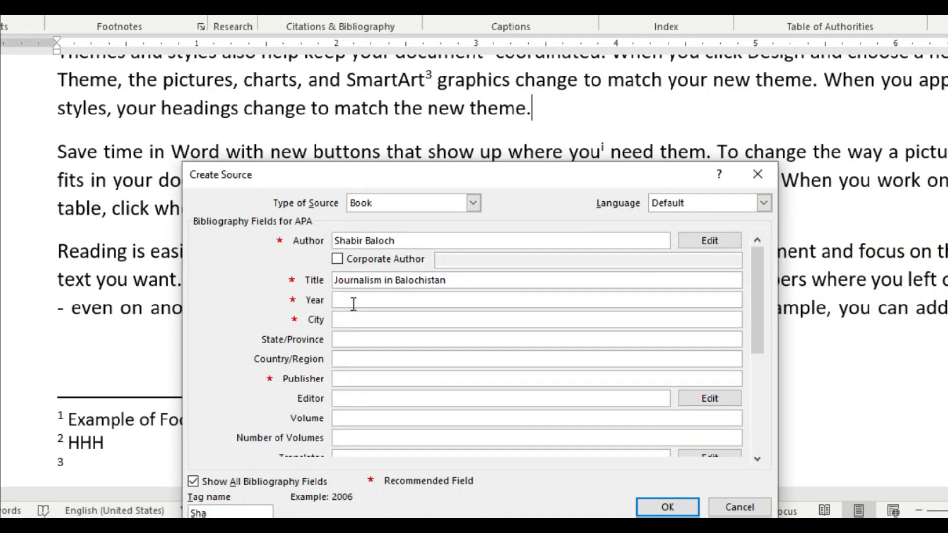
text(2019)
click(348, 324)
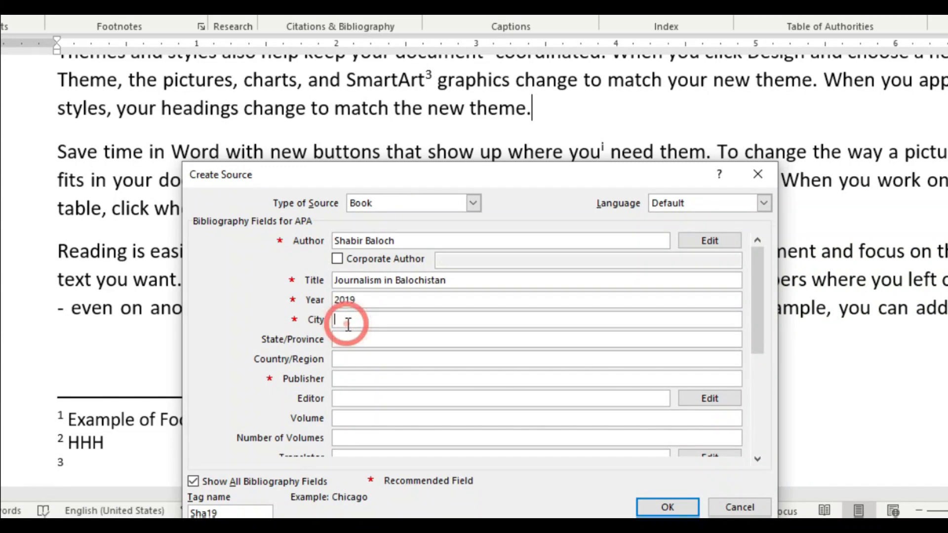
text(Ka)
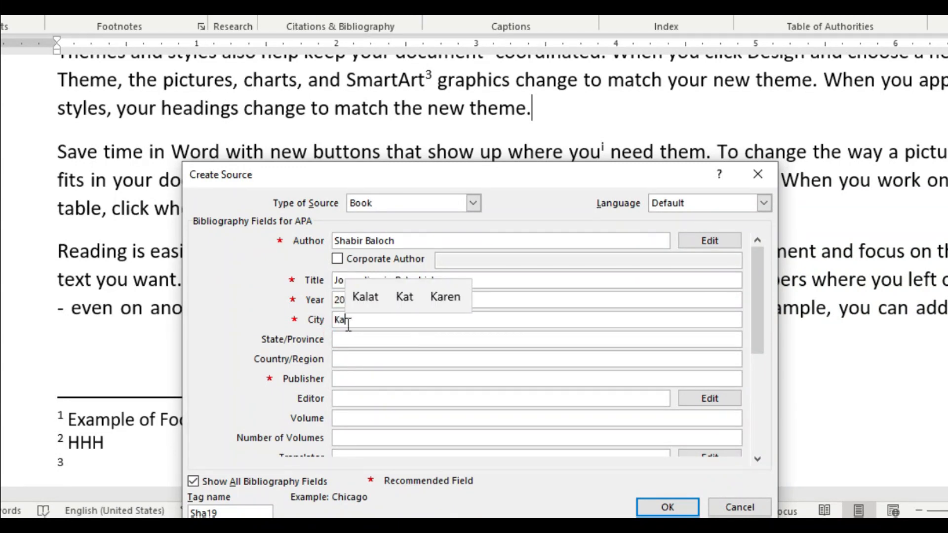
key(BackSpace)
text(Quetta)
Leave the state and country blank and enter "New quetta Publication" as the book source's publisher
click(355, 342)
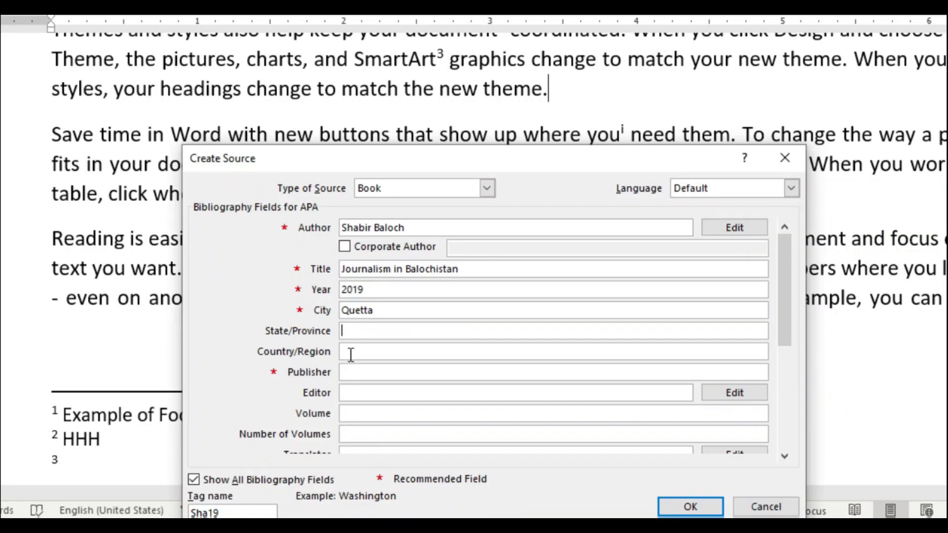
click(370, 354)
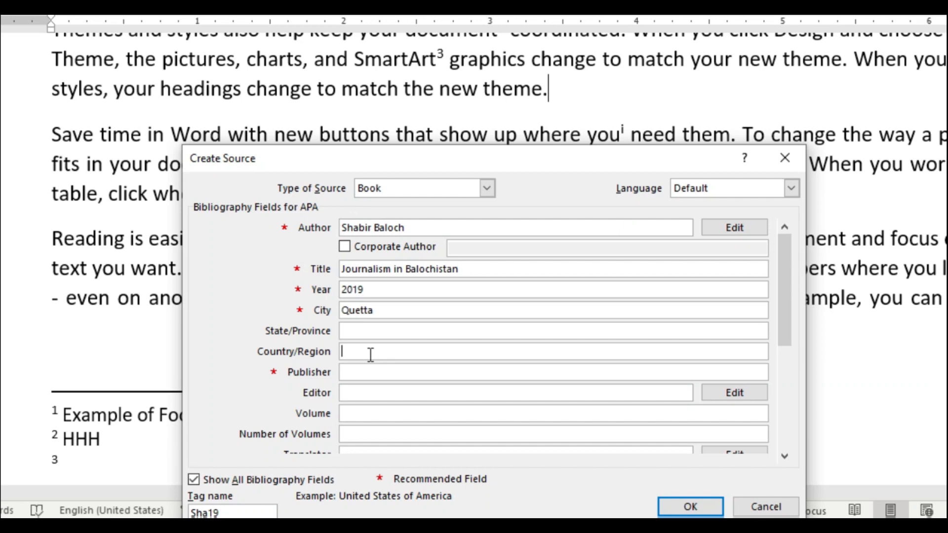
click(360, 373)
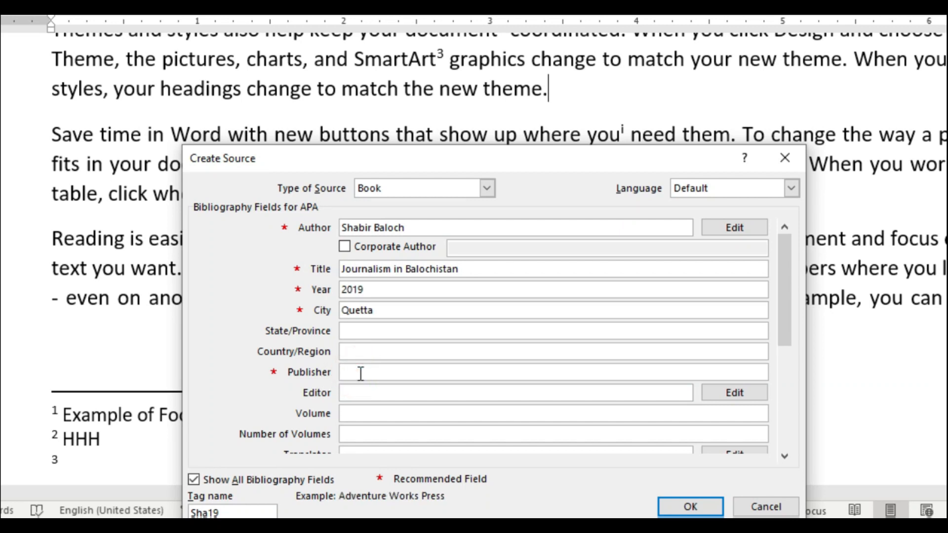
text(Ne)
text(w quetta Publication)
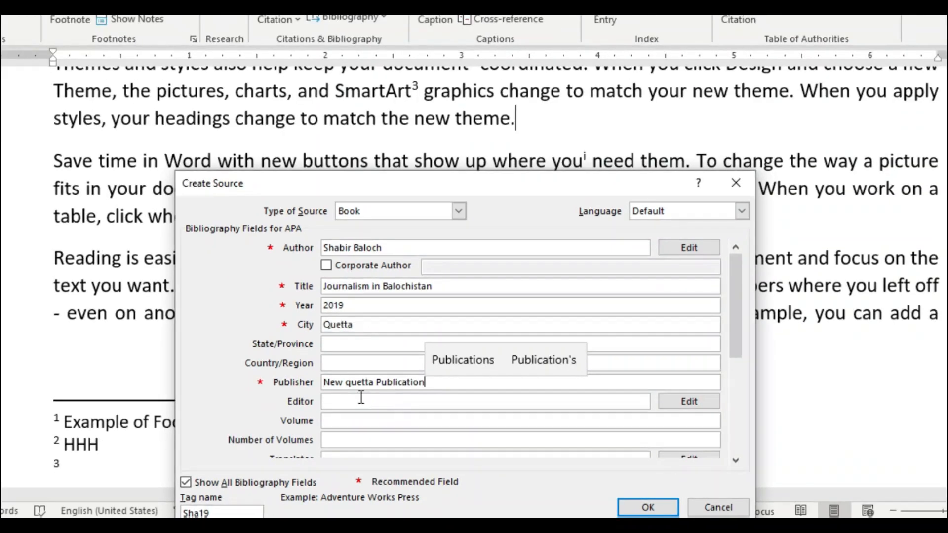
Look through the optional book source fields from Editor, Volume and Number of Volumes down to Pages and Edition
click(382, 402)
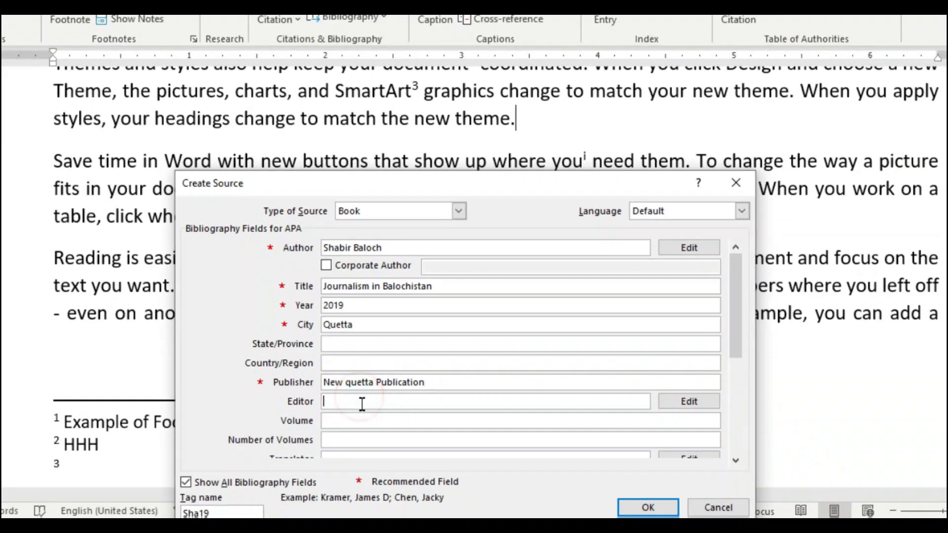
click(349, 422)
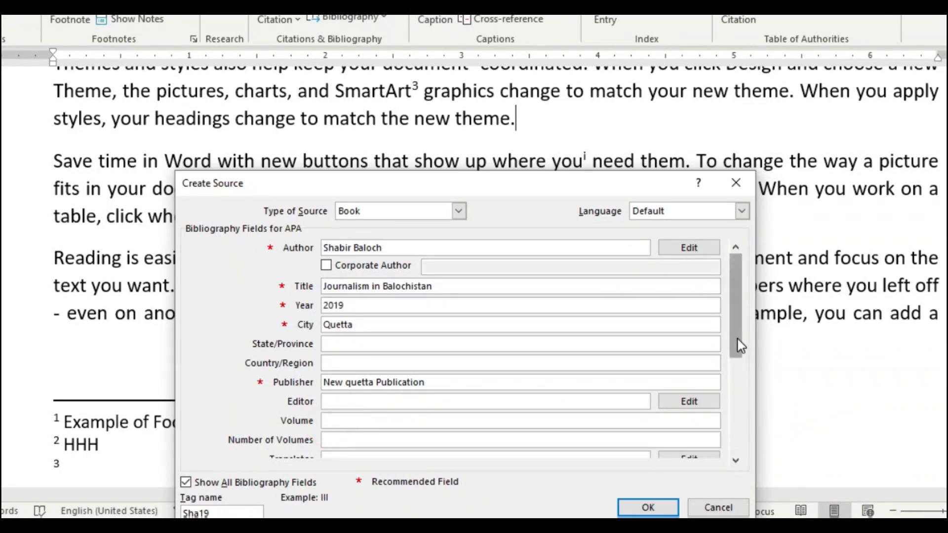
drag(735, 316, 735, 335)
click(341, 399)
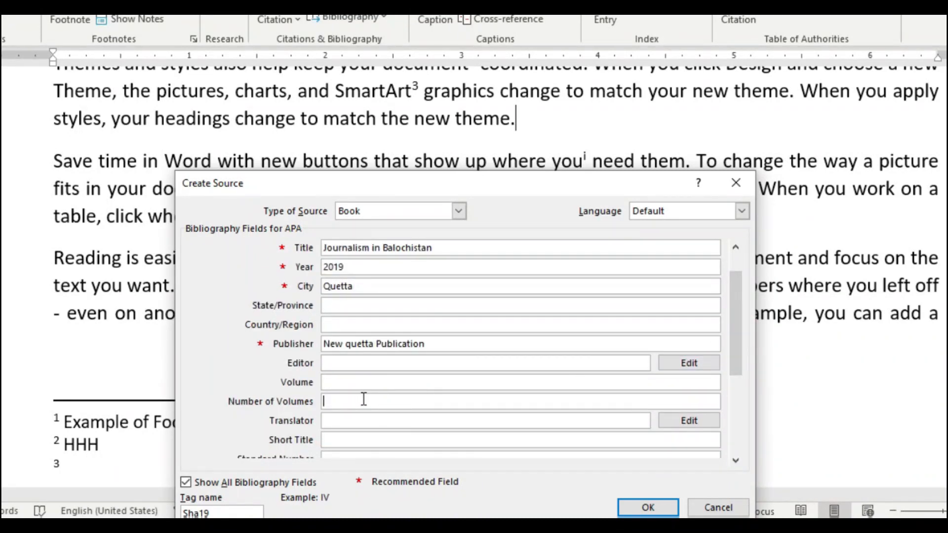
click(738, 463)
click(739, 463)
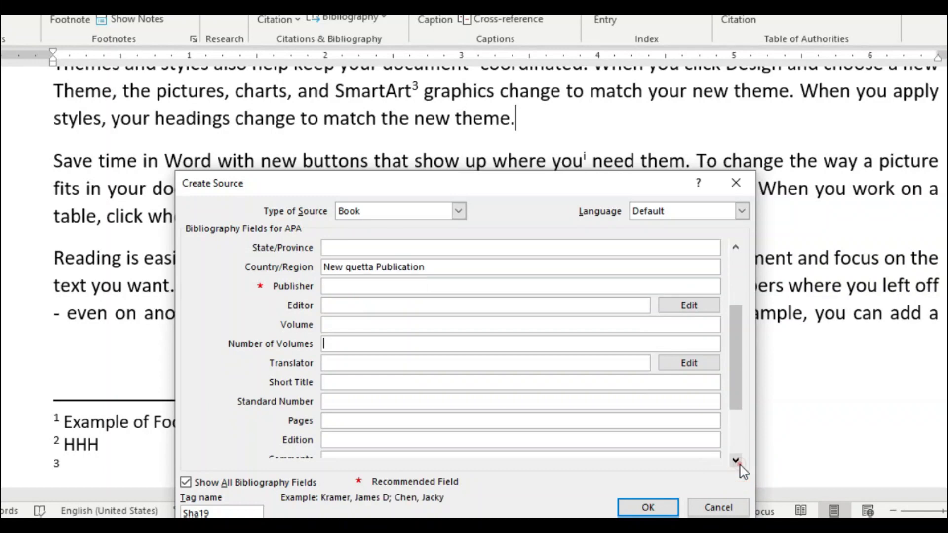
click(739, 463)
click(328, 286)
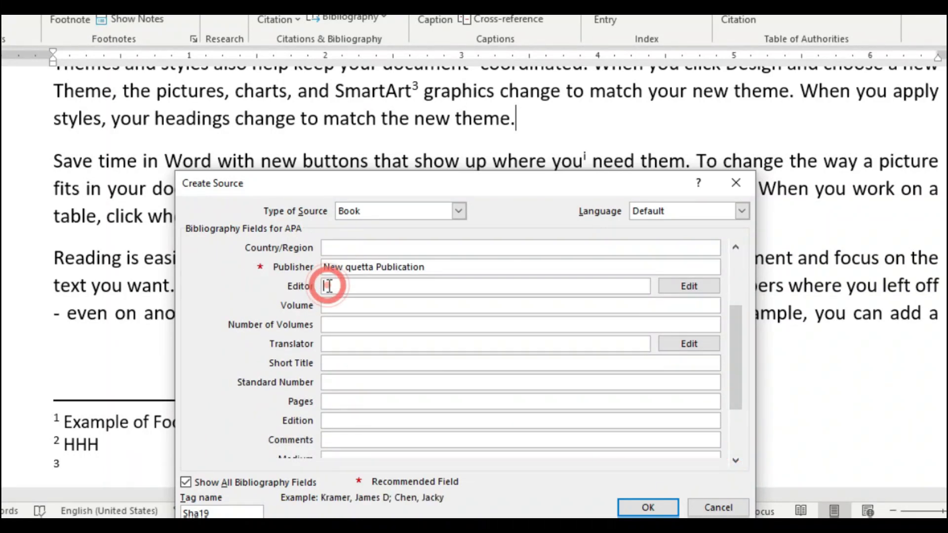
Set the book source's pages to 44 and insert its citation after the sentence ending "new theme."
click(345, 402)
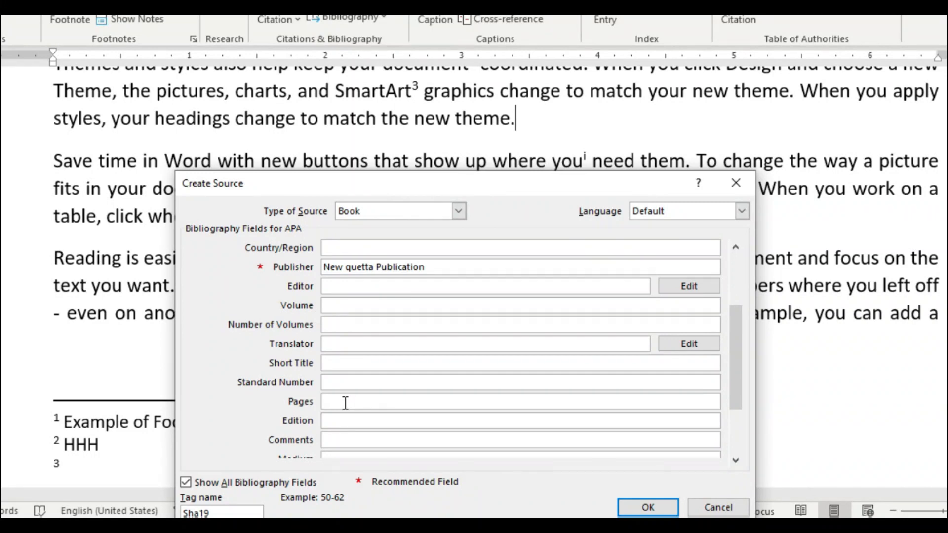
text(44)
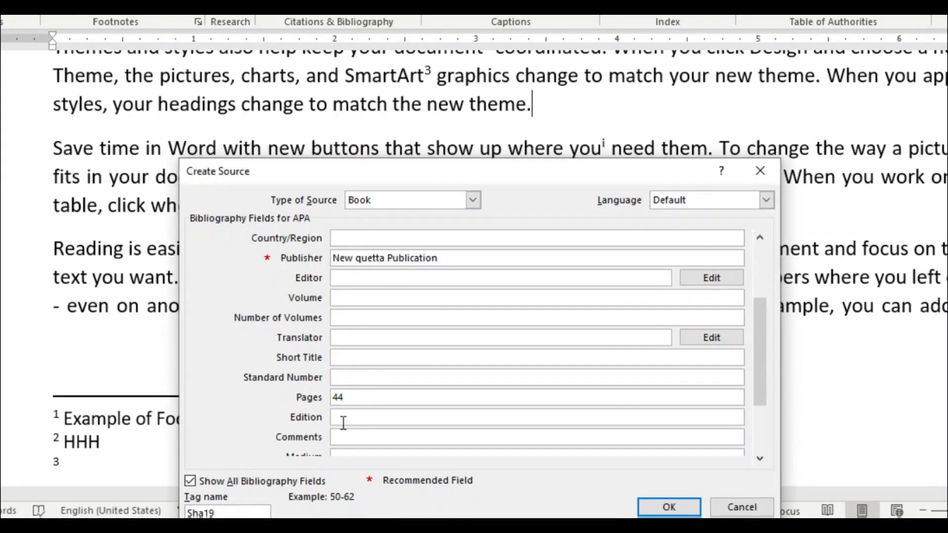
click(353, 421)
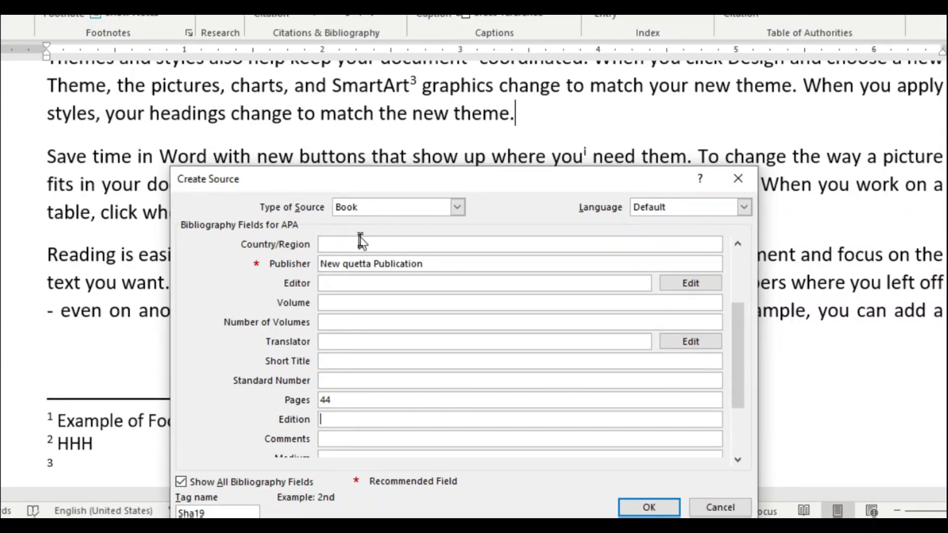
click(648, 507)
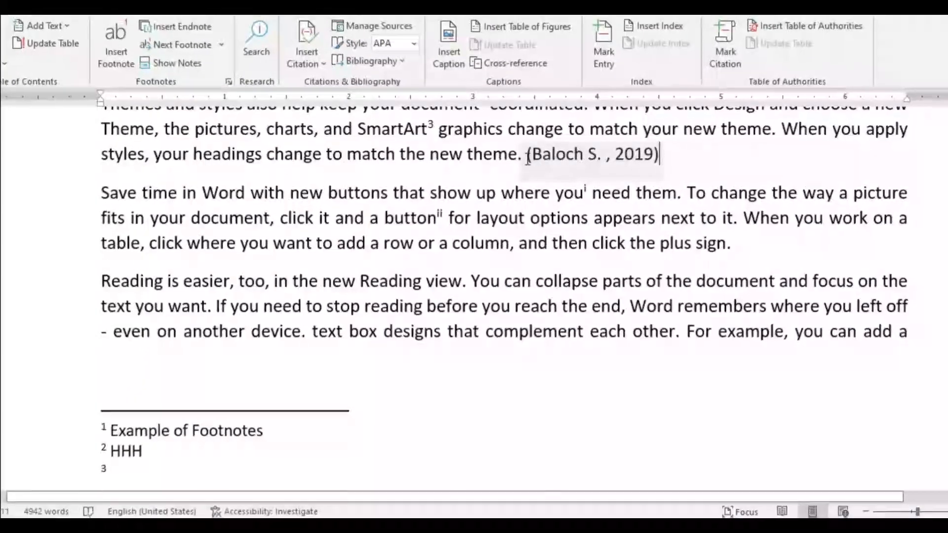
Insert a built-in References bibliography on the empty line at the end of the document
scroll(477, 216, down, 3)
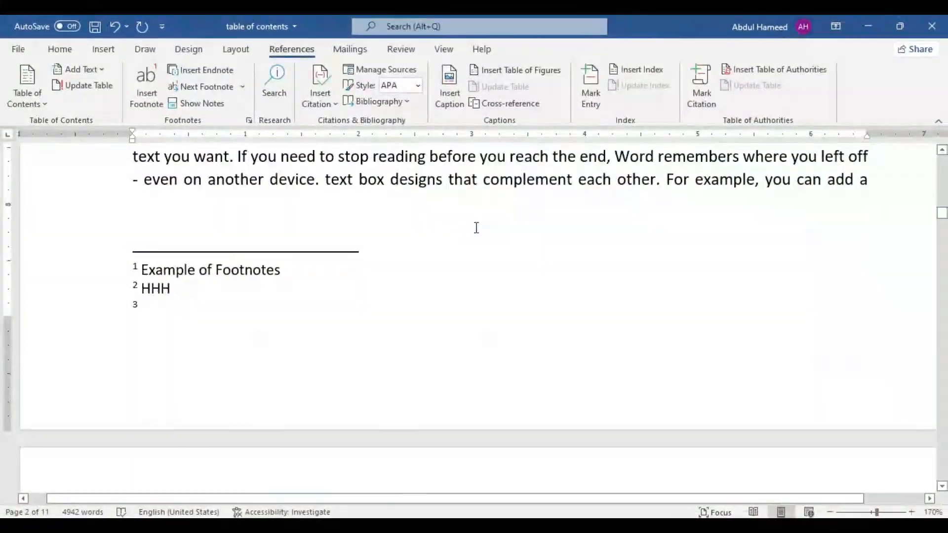
scroll(476, 227, down, 4)
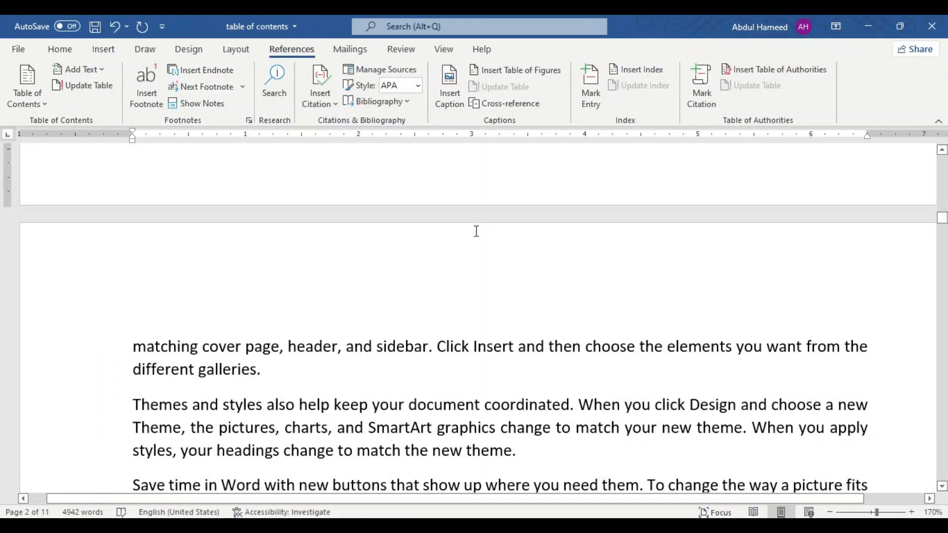
key(ctrl+End)
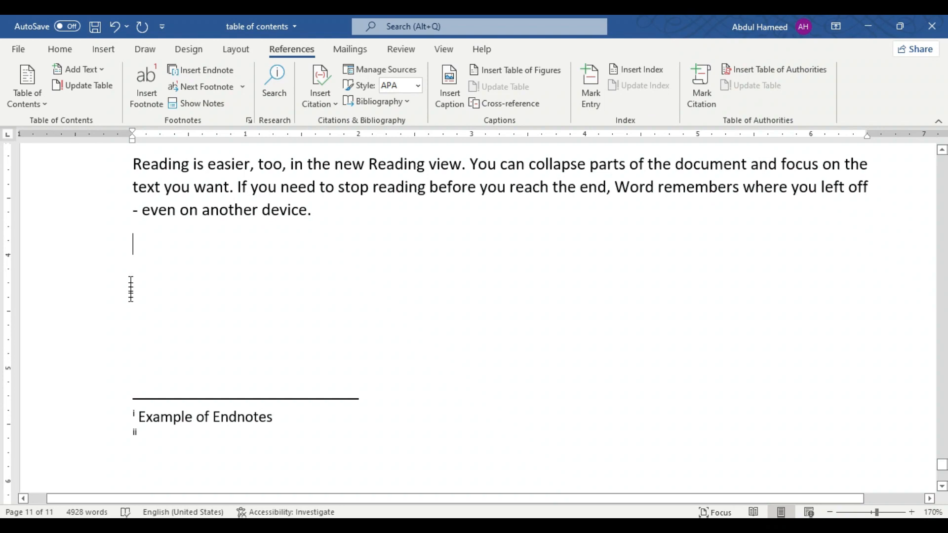
click(412, 103)
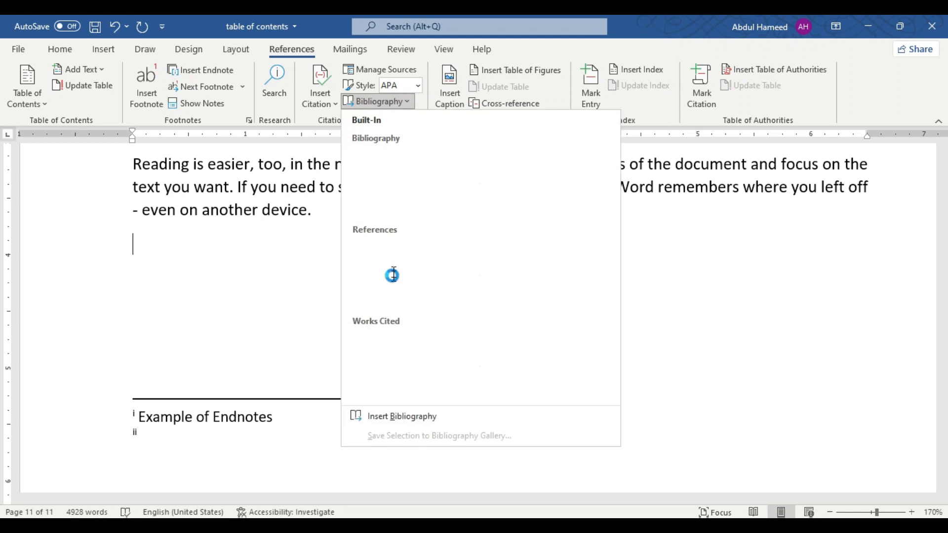
click(382, 268)
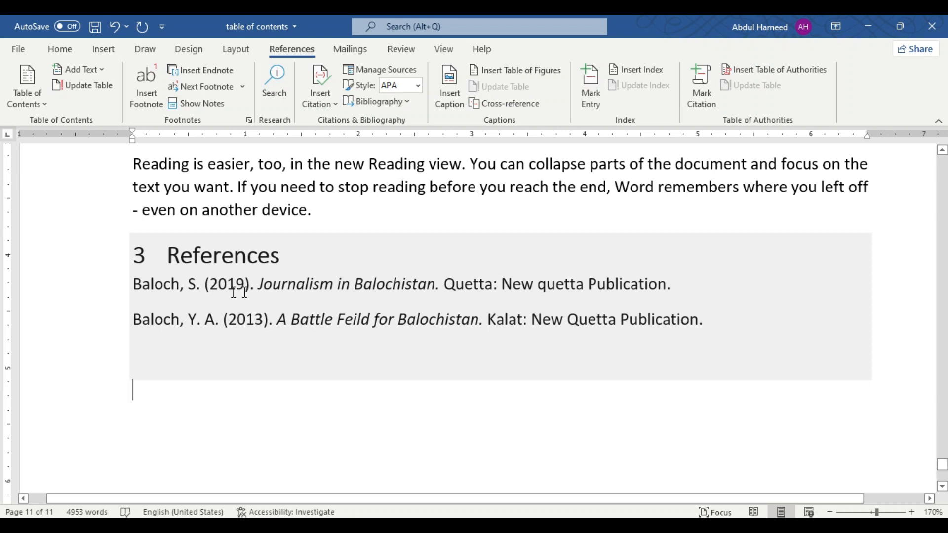
Remove the numbering from the References heading and place the cursor after "even on another device." above it
click(194, 256)
click(149, 256)
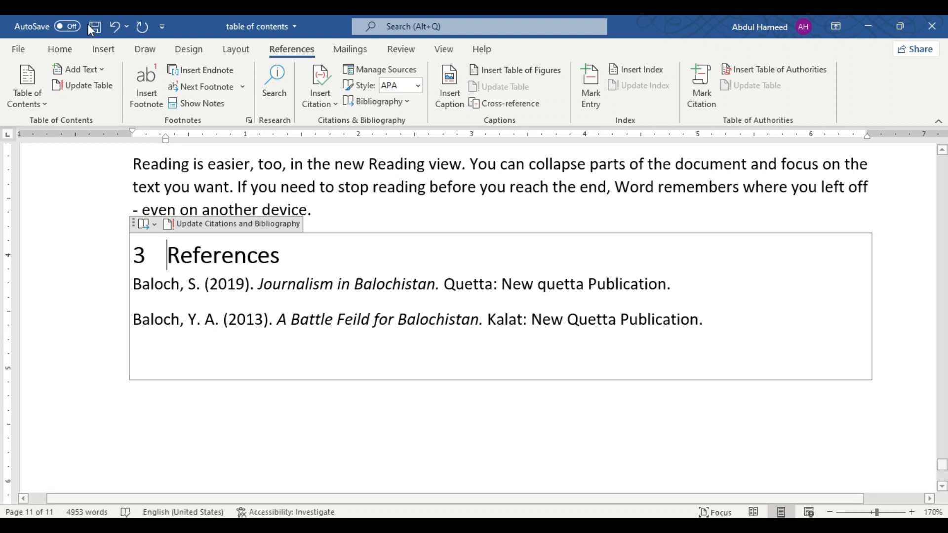
click(60, 48)
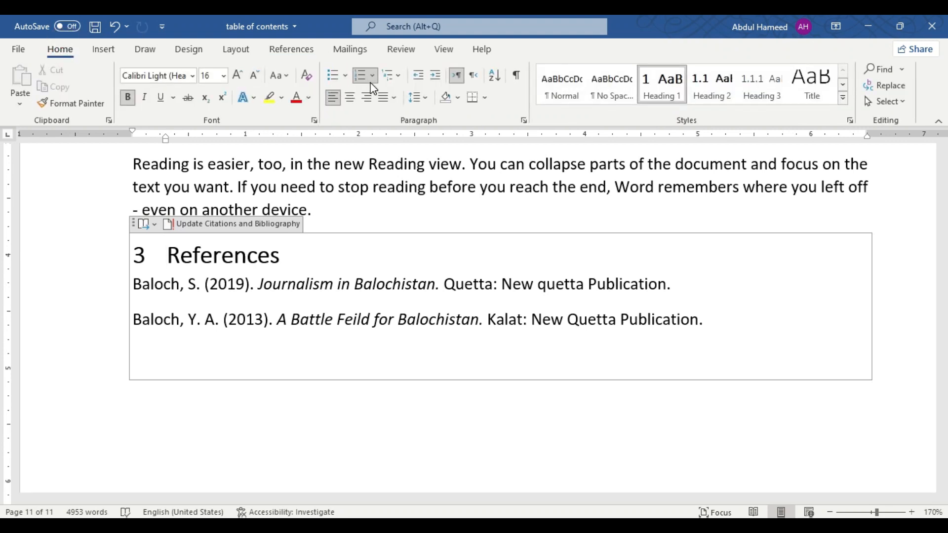
click(366, 79)
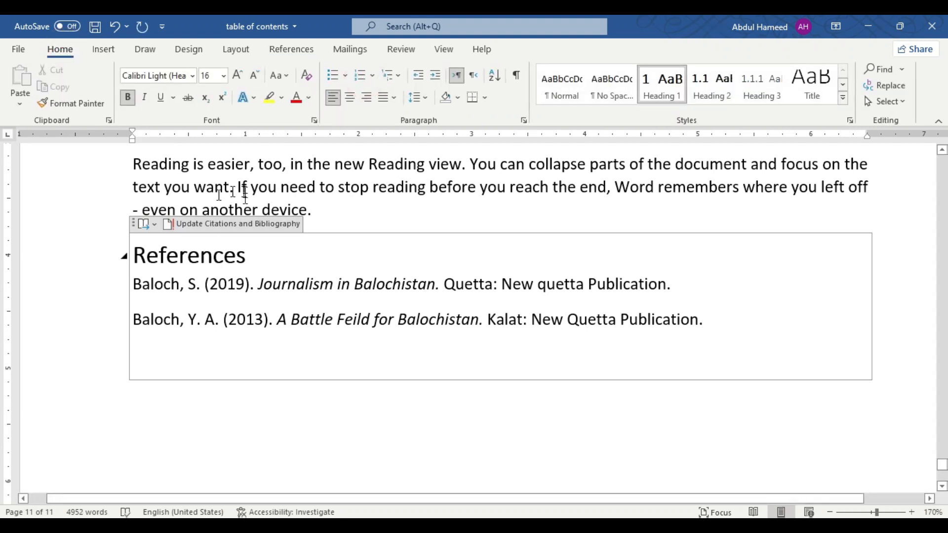
click(172, 283)
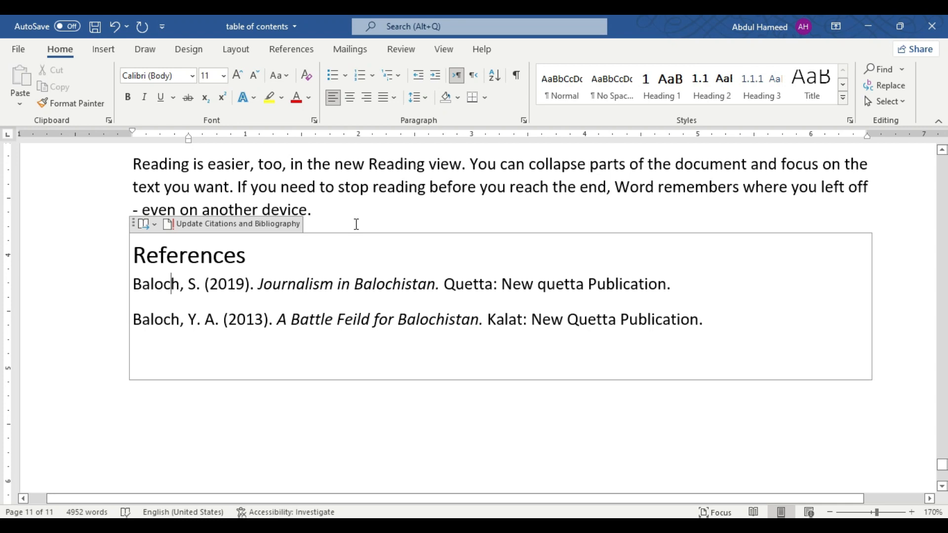
click(330, 207)
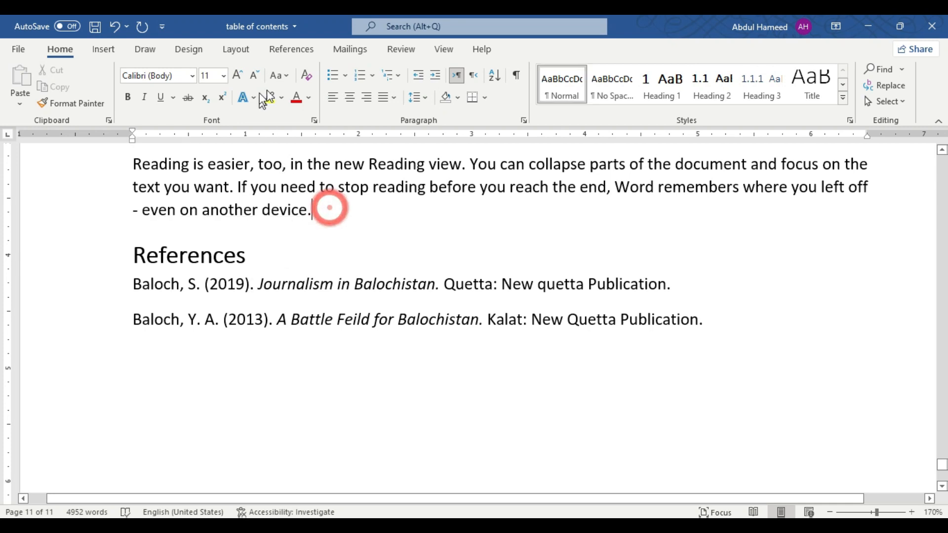
click(292, 50)
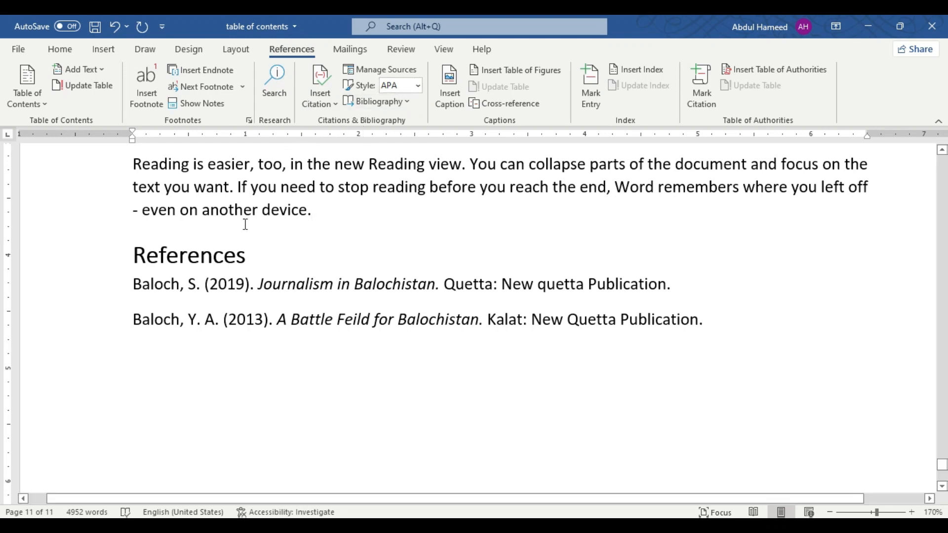
Change the document's citation style from APA to Chicago and check the in-text citation under the Focus of analysis heading
click(415, 85)
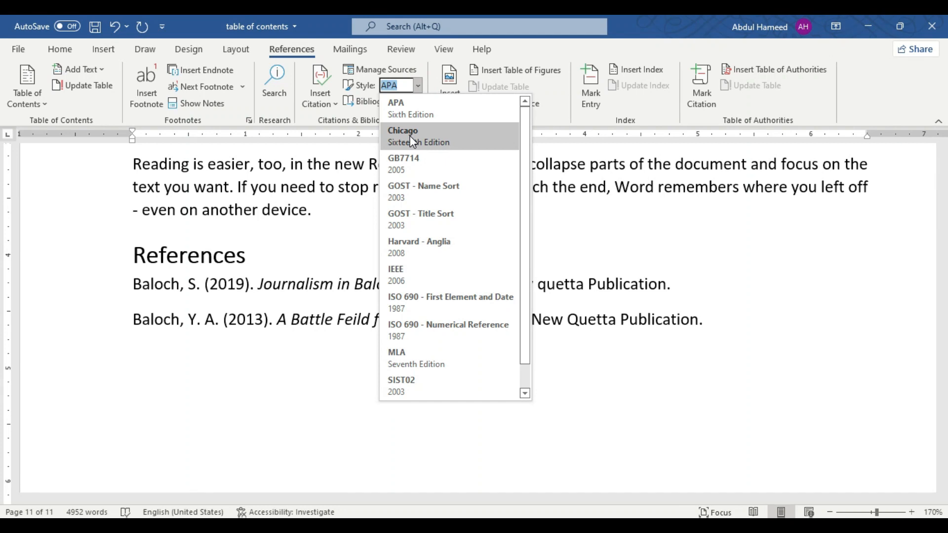
click(412, 140)
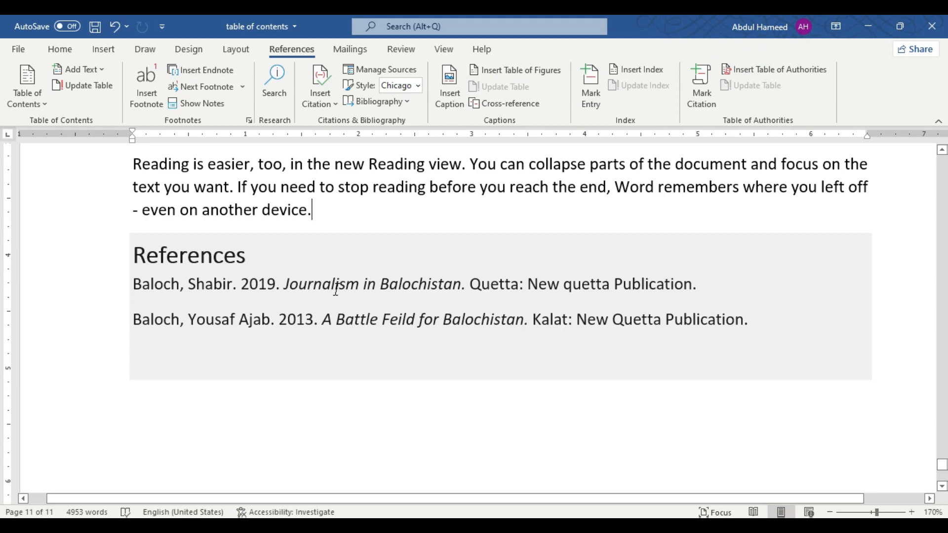
scroll(338, 290, up, 6)
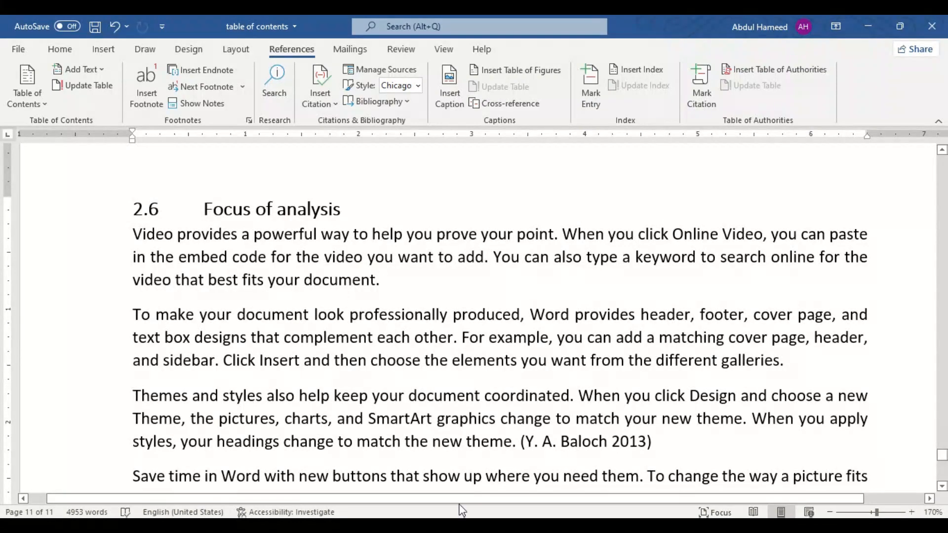
scroll(589, 451, down, 1)
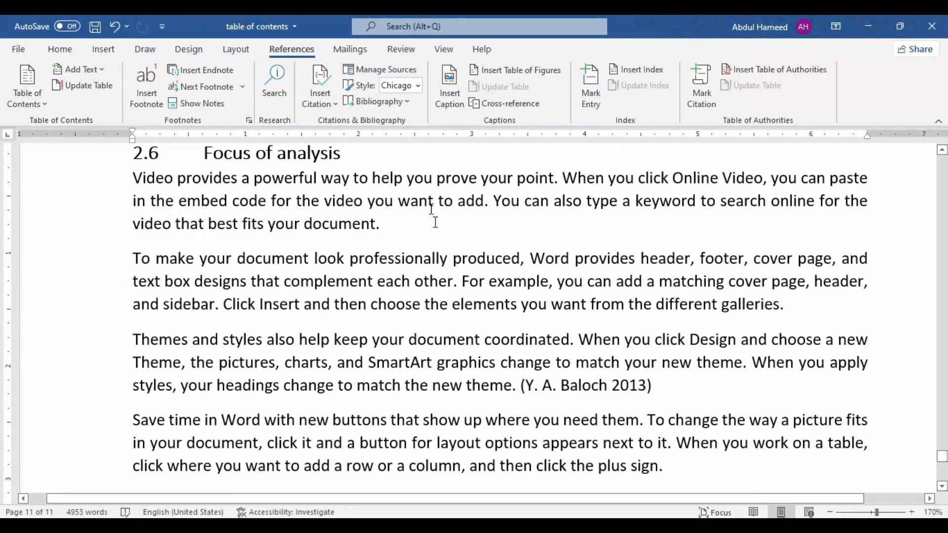
Switch the citation style to APA and back to Chicago, comparing the in-text citation and the References list
click(418, 86)
click(422, 116)
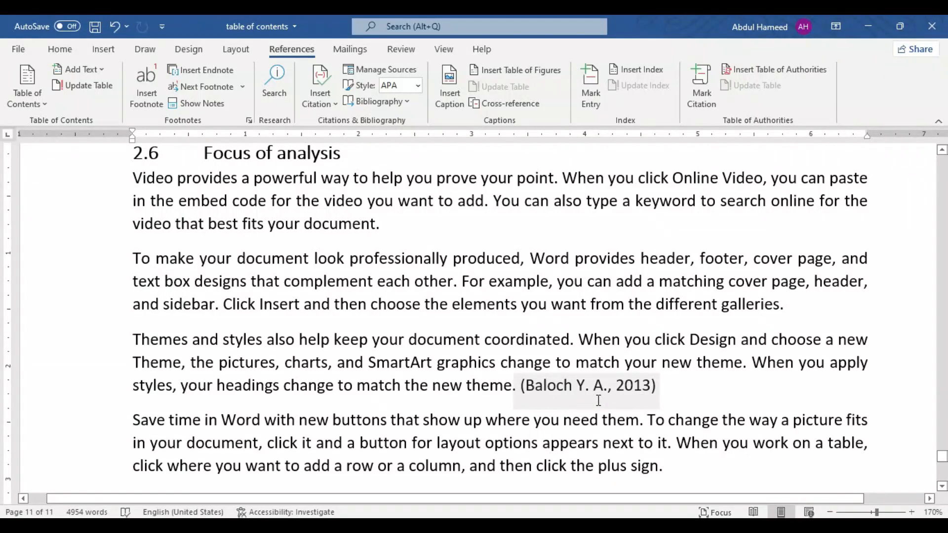
click(414, 89)
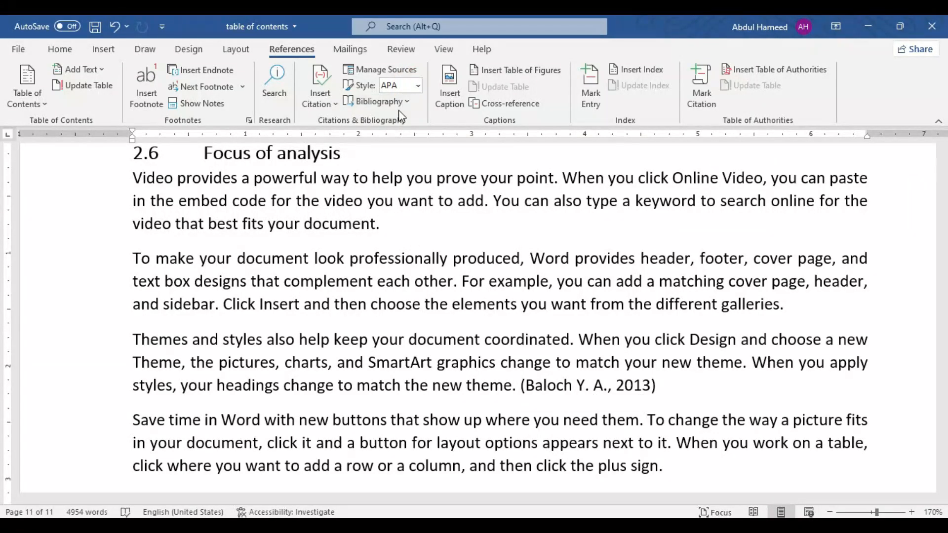
click(417, 85)
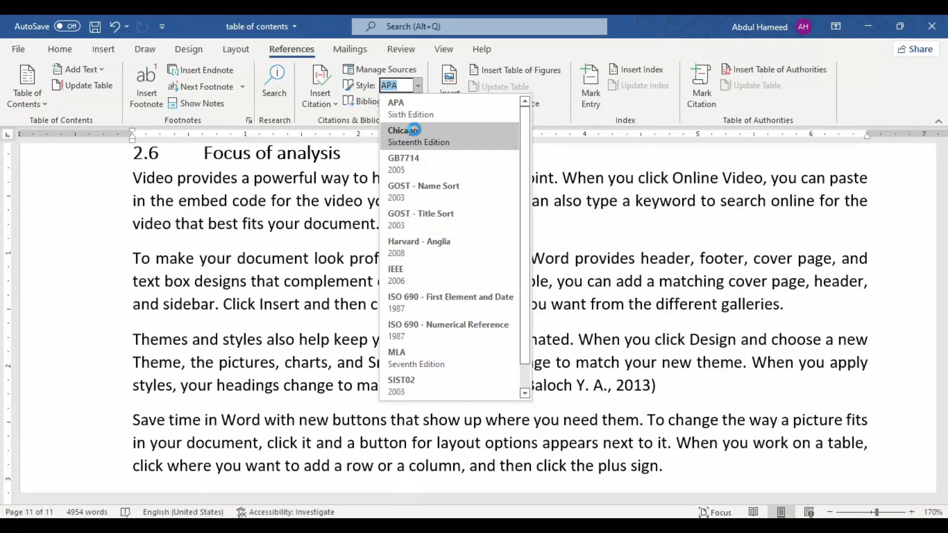
click(414, 131)
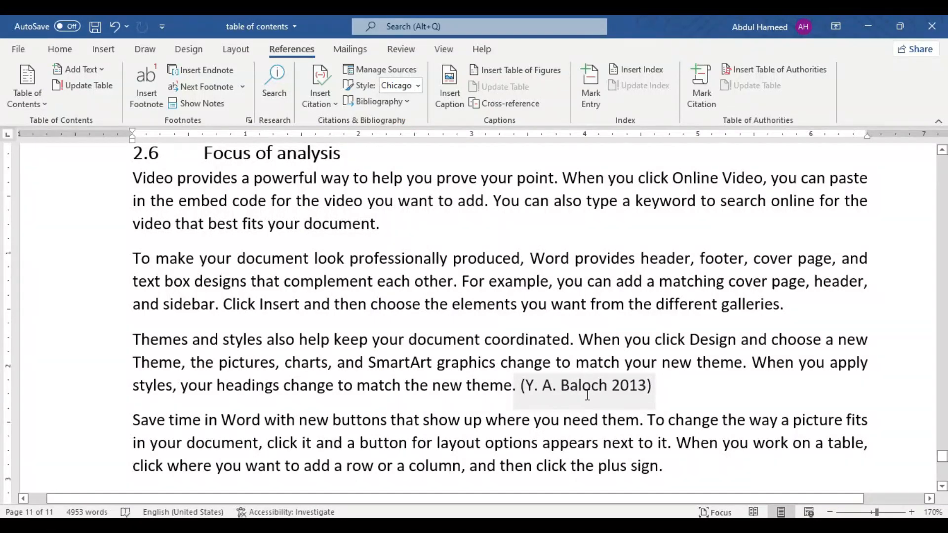
scroll(587, 394, down, 6)
scroll(584, 197, up, 3)
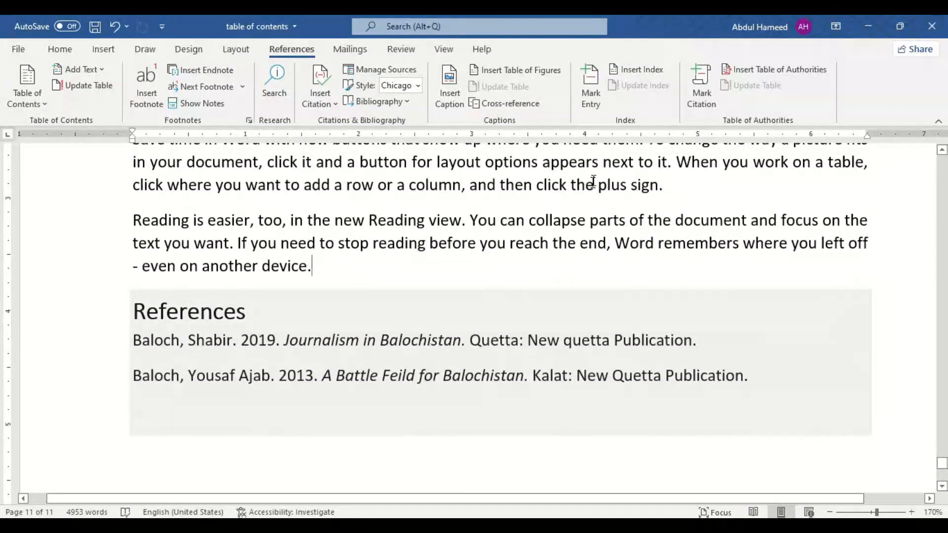
scroll(585, 207, up, 1)
scroll(574, 252, down, 4)
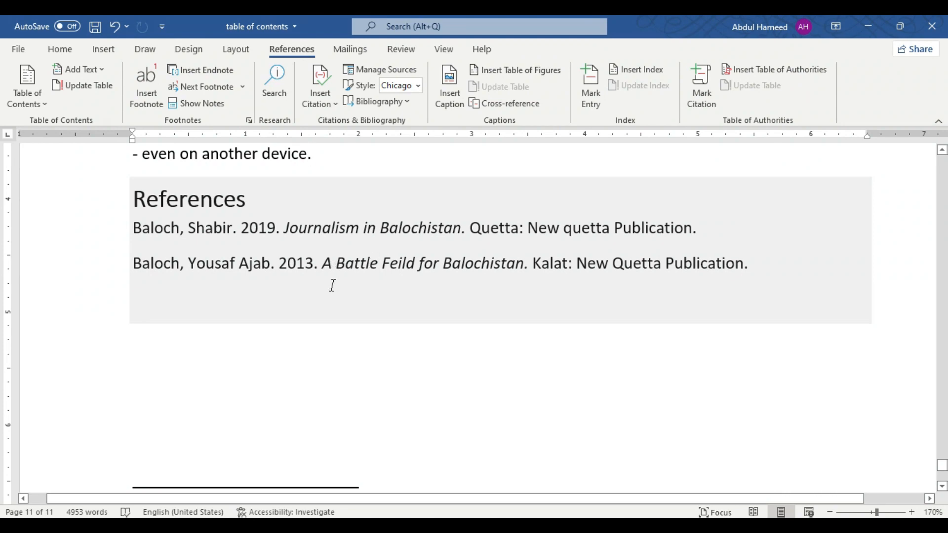
Open the source manager and compare the previews of the two similarly titled 2013 books in the master list
click(381, 71)
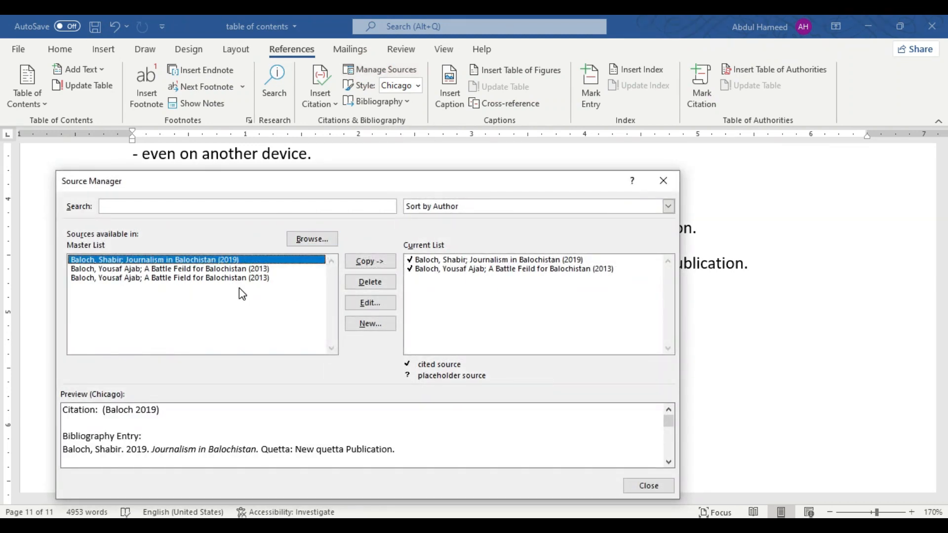
click(138, 279)
key(Up)
click(148, 278)
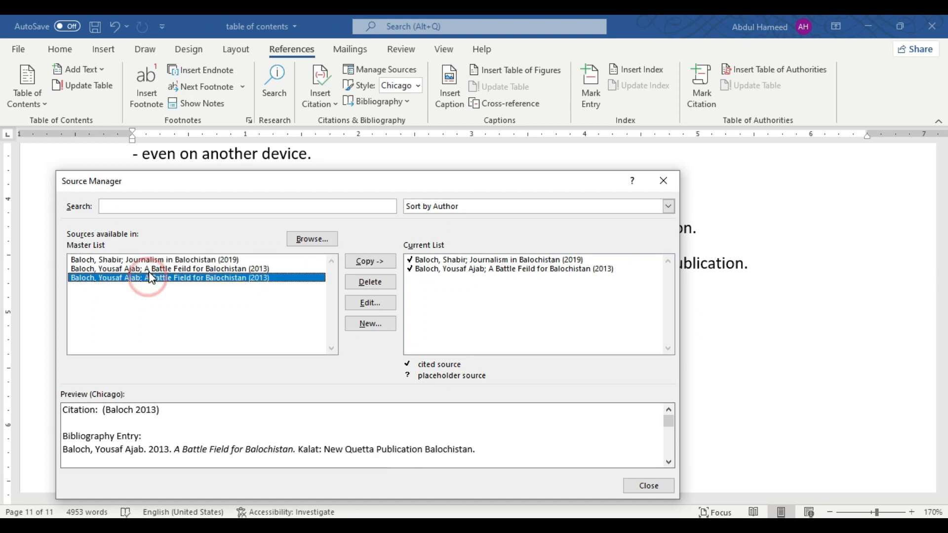
Edit the source "A Battle Feild for Balochistan" to year 2020 and city Quetta, updating both the master and current lists
click(153, 268)
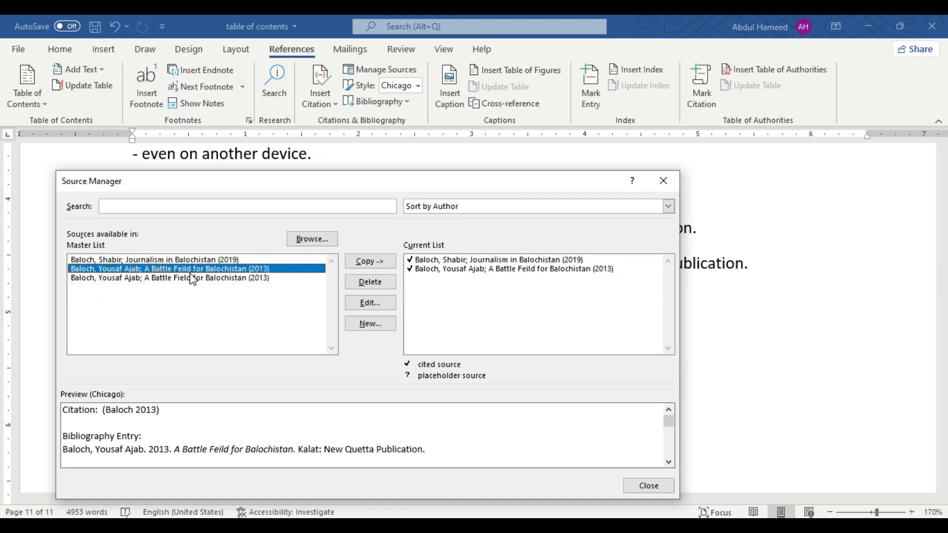
click(370, 302)
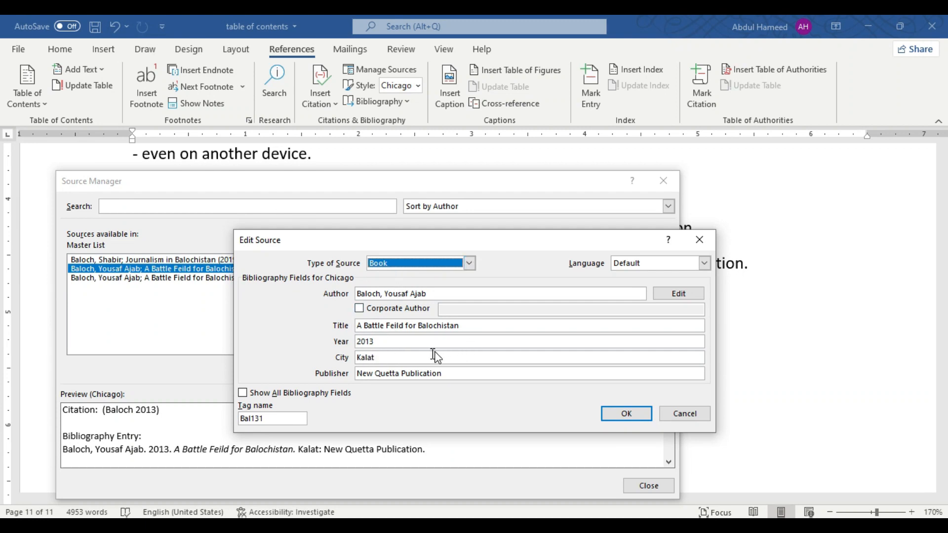
double_click(382, 341)
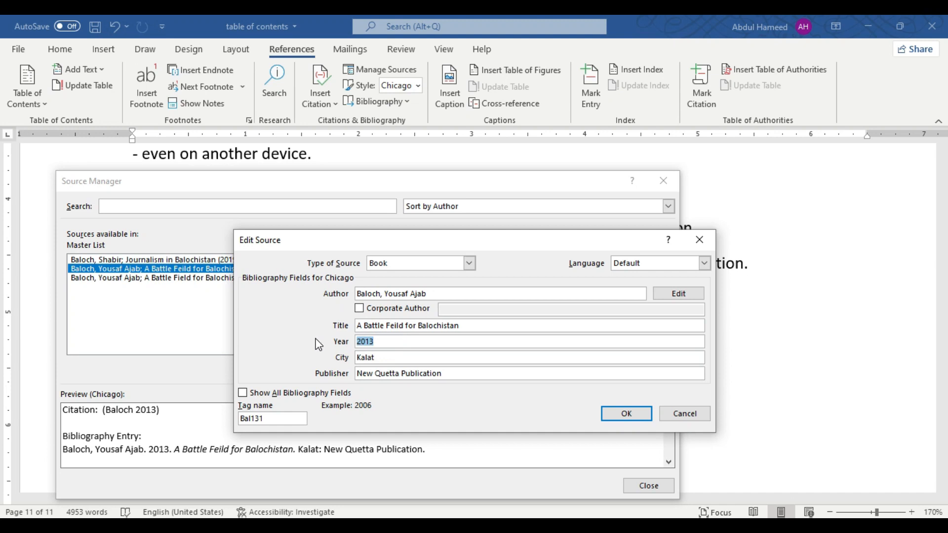
text(2020)
double_click(384, 359)
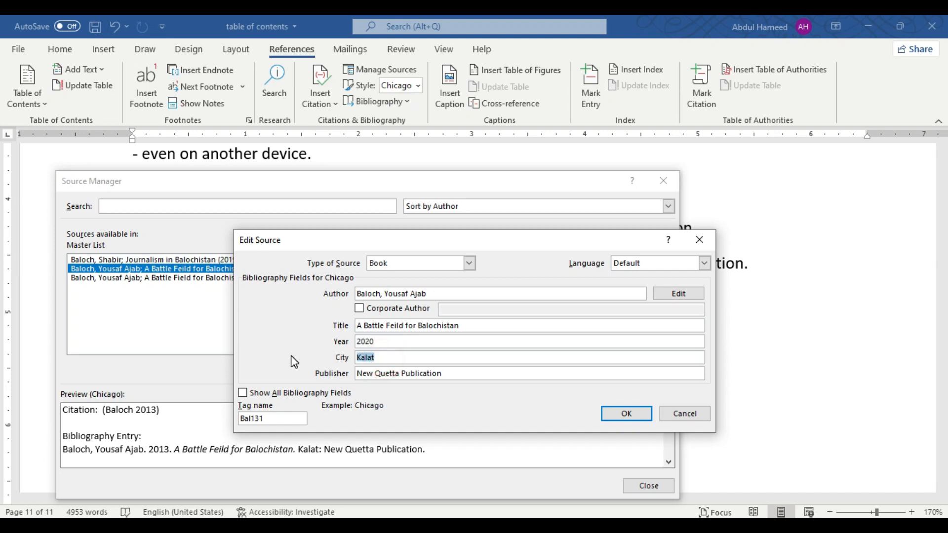
text(Qu)
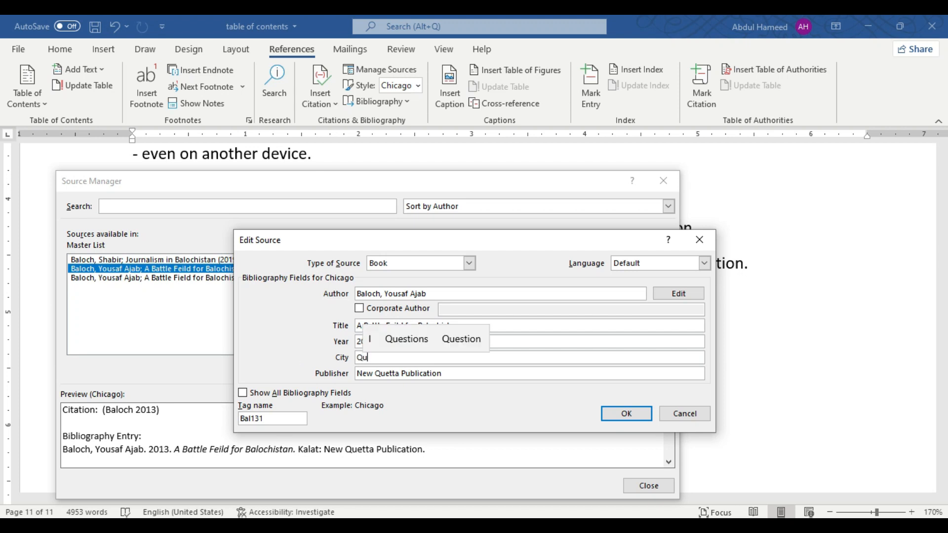
text(etta)
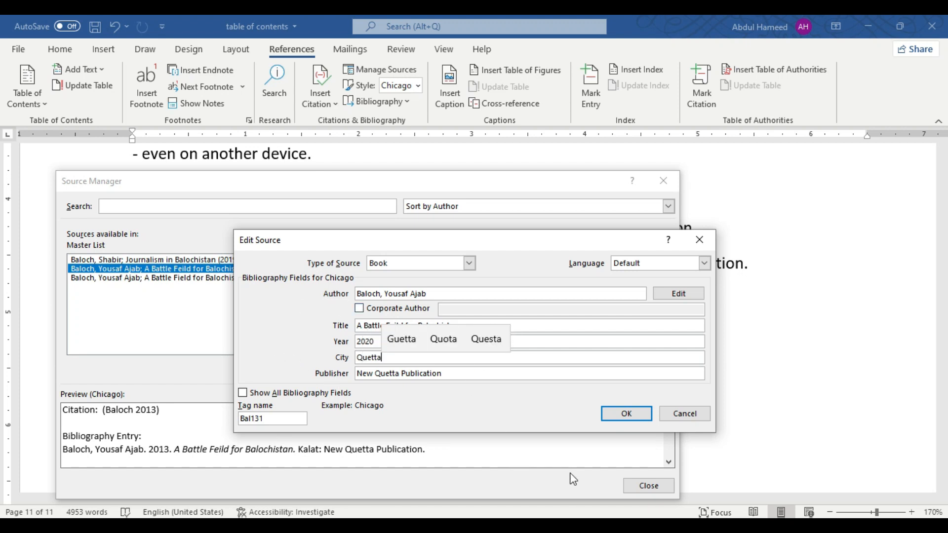
click(617, 414)
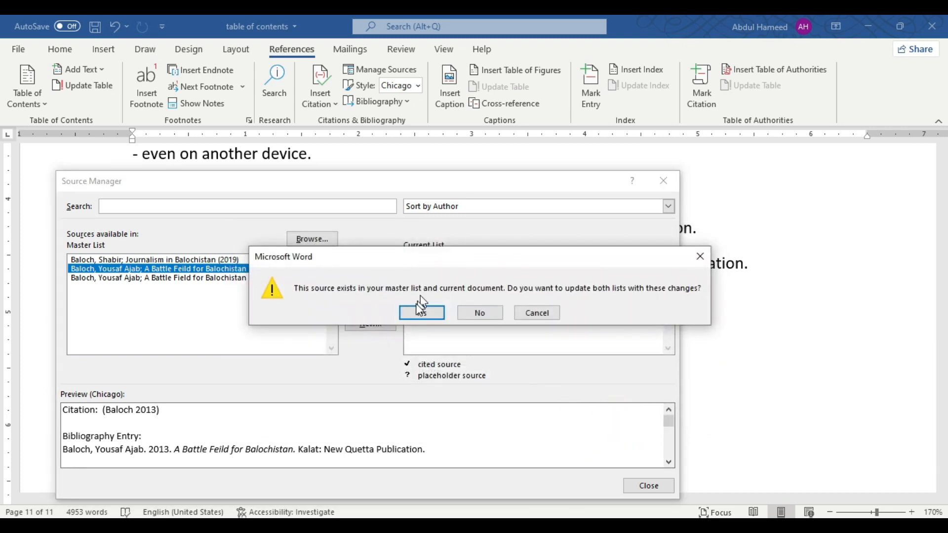
click(423, 314)
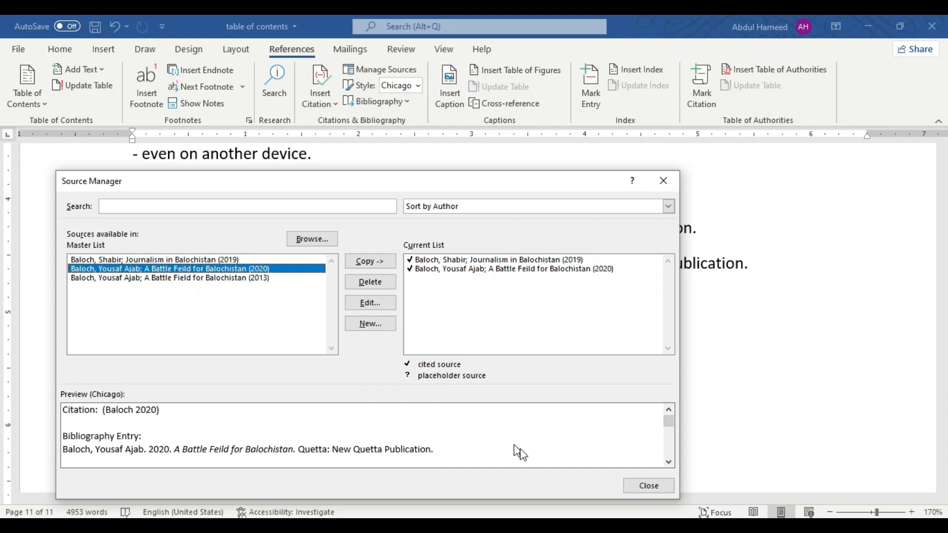
click(637, 486)
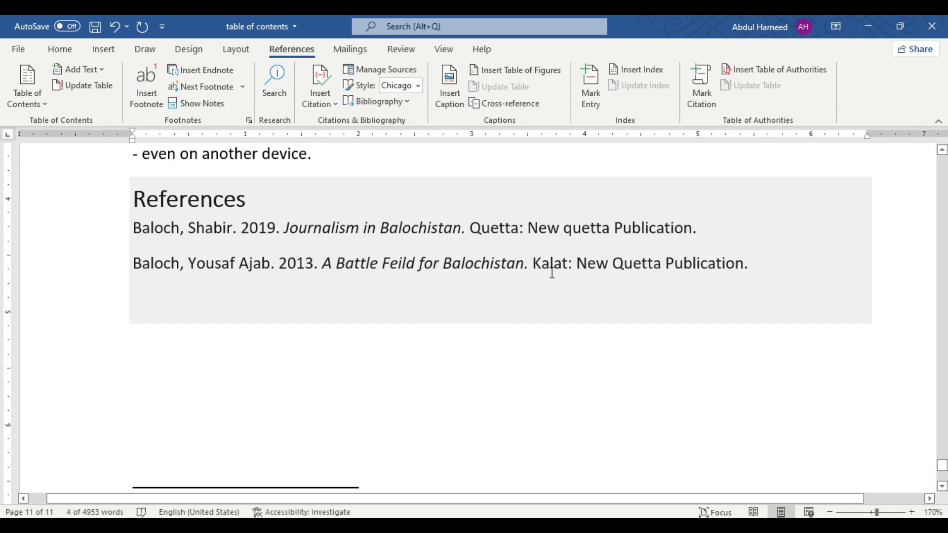
Update the citations and bibliography in the References block and check the year and city of the second entry
drag(534, 263, 567, 264)
drag(276, 263, 311, 292)
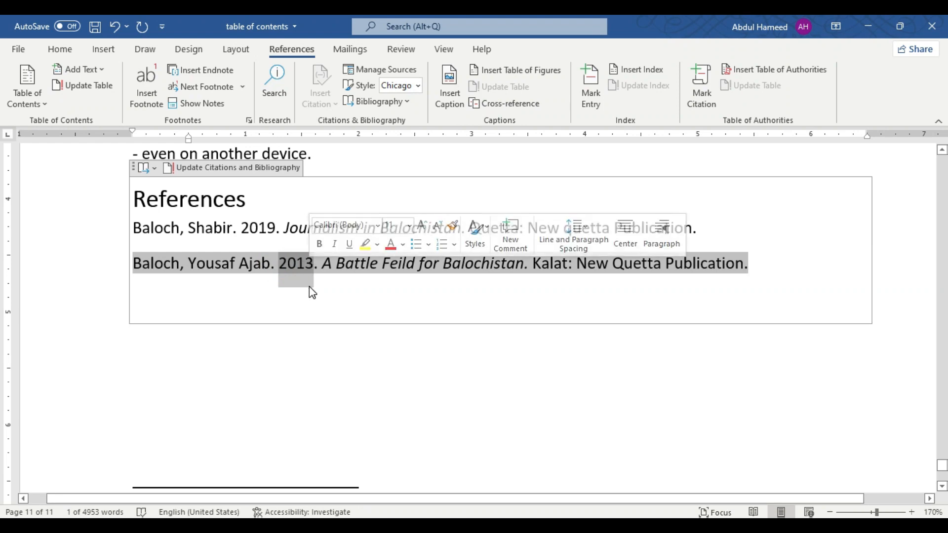
click(202, 170)
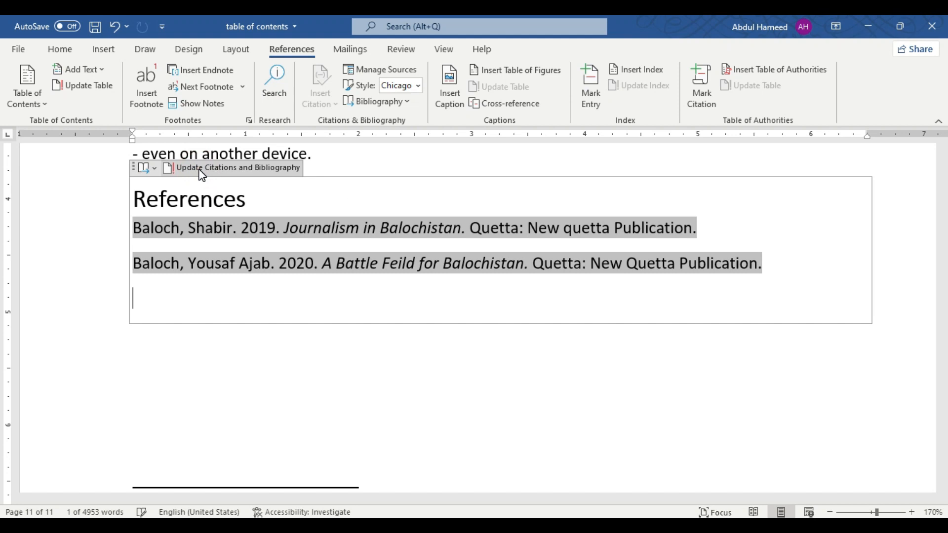
double_click(289, 264)
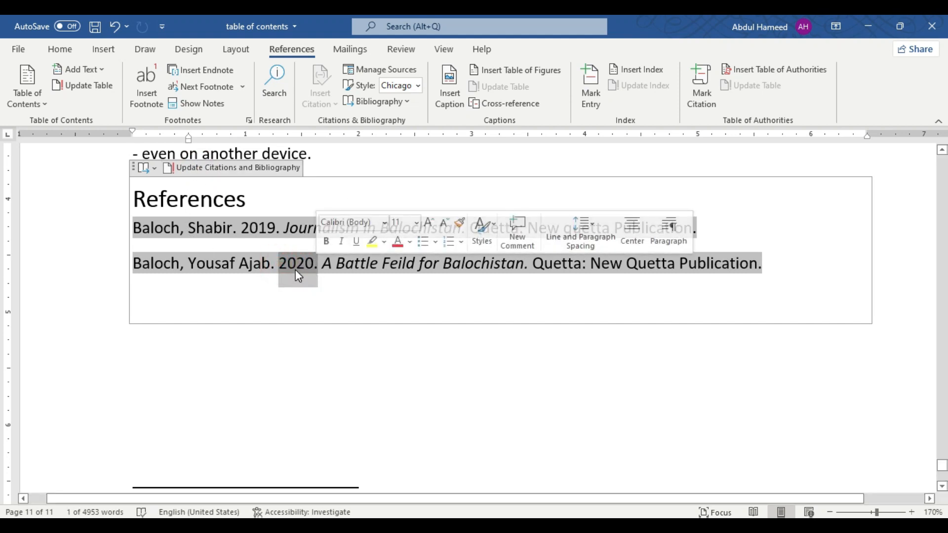
drag(534, 266, 578, 269)
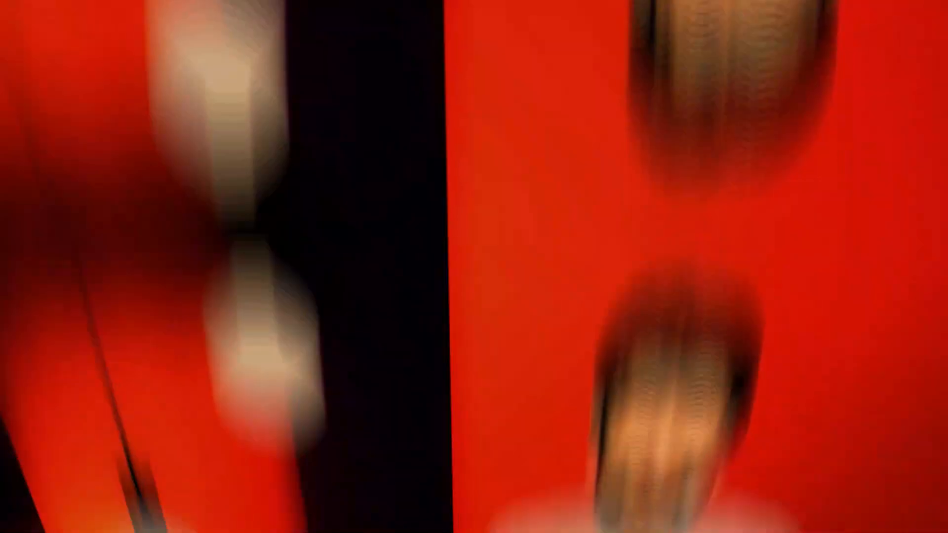